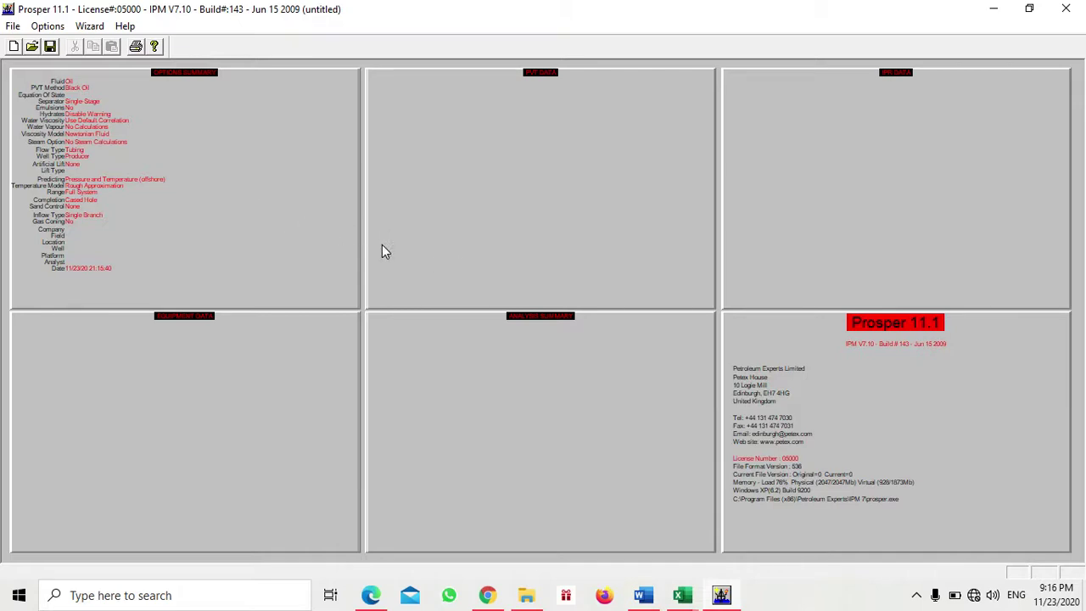
- Accept the default system summary options, and set the PVT solution GOR to 300 scf/STB and oil gravity to 35 API
double_click(300, 251)
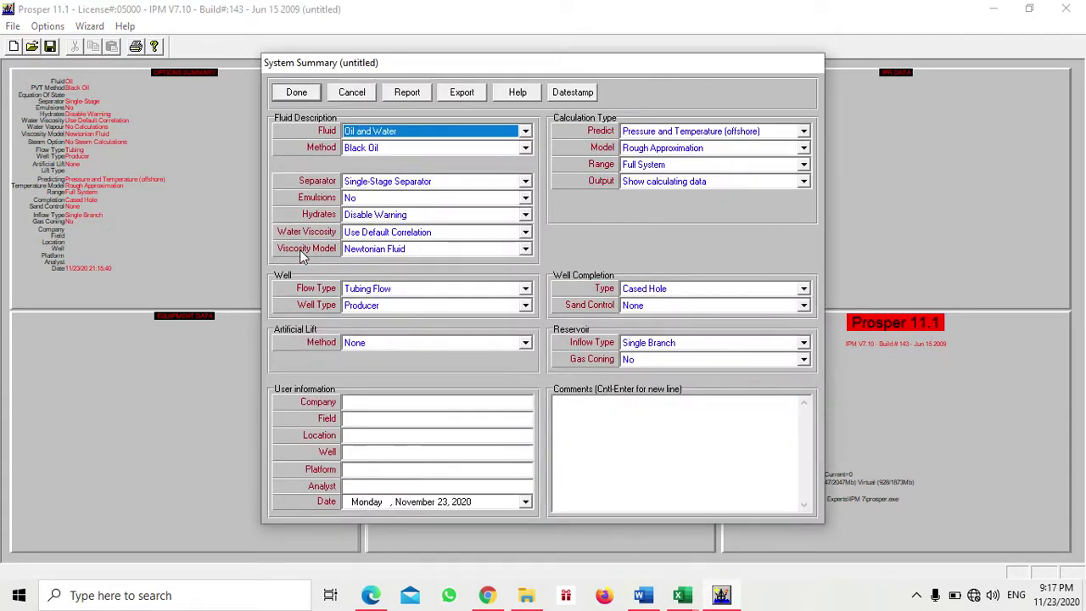
left_click(294, 97)
left_click(443, 198)
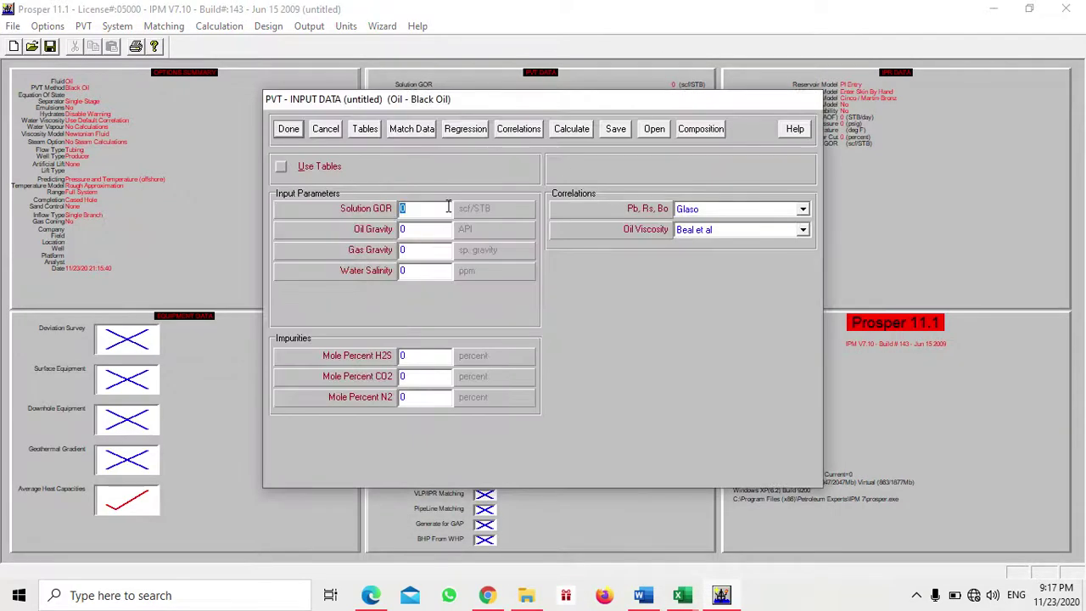
type("300")
left_click(438, 227)
key("BackSpace")
type("35")
- Set the PVT gas gravity to 0.59 and water salinity to 10000 ppm, and accept the PVT data
left_click(429, 256)
type(".59")
left_click(425, 270)
key("BackSpace")
type("10000")
left_click(289, 129)
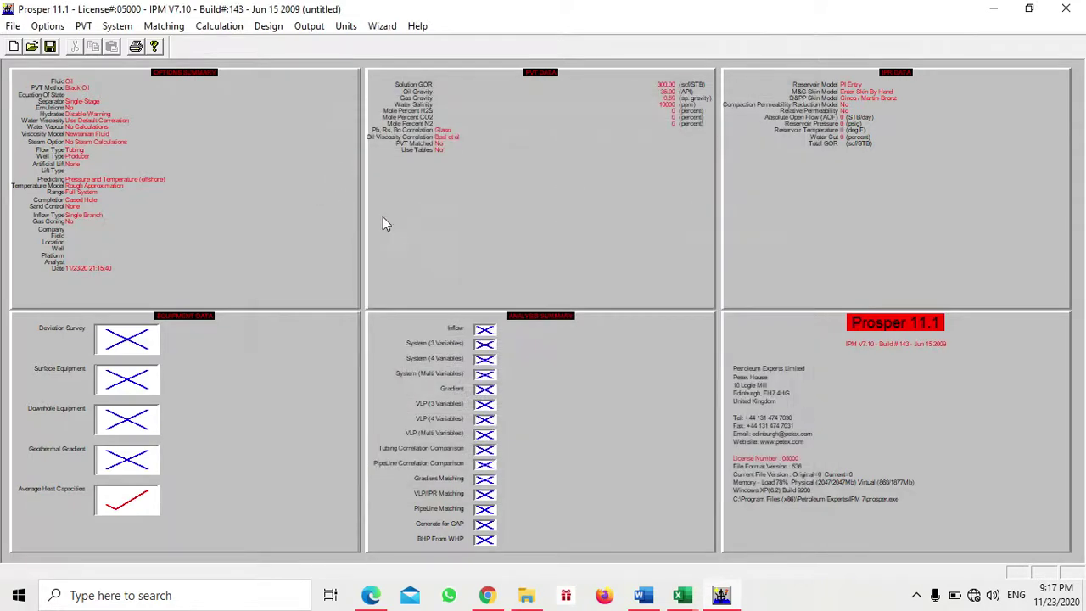
- Choose the Darcy reservoir model for the IPR with the Enter Skin By Hand method
left_click(803, 222)
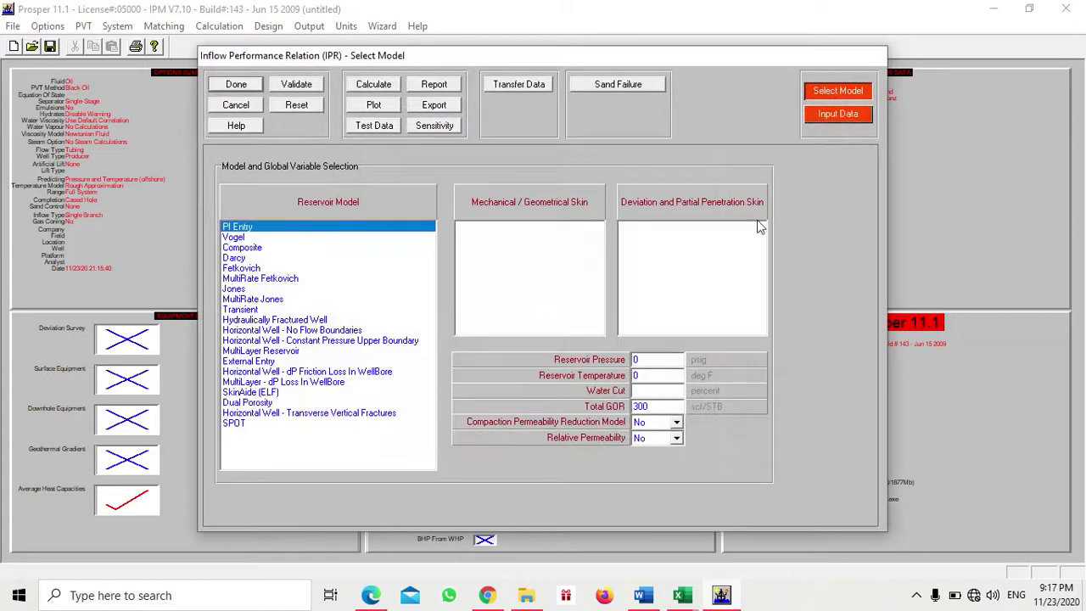
left_click(369, 256)
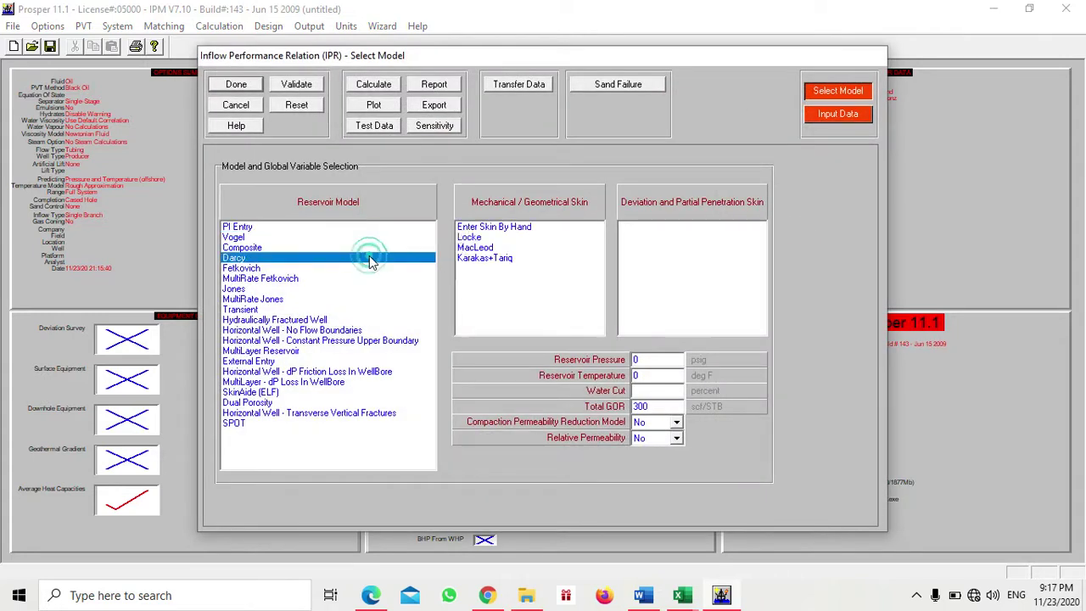
left_click(484, 228)
- Set the reservoir pressure to 11500 psig, reservoir temperature to 230 deg F and water cut to 20 percent
double_click(643, 357)
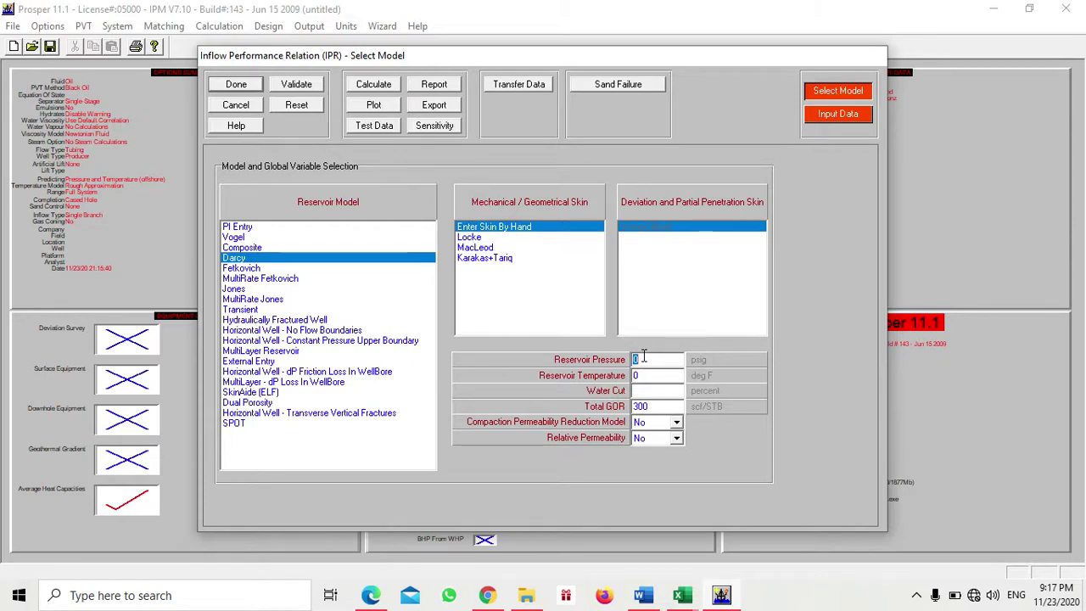
type("1159-45")
key("BackSpace")
key("BackSpace")
key("BackSpace")
key("BackSpace")
type("00")
left_click(644, 374)
key("BackSpace")
type("239")
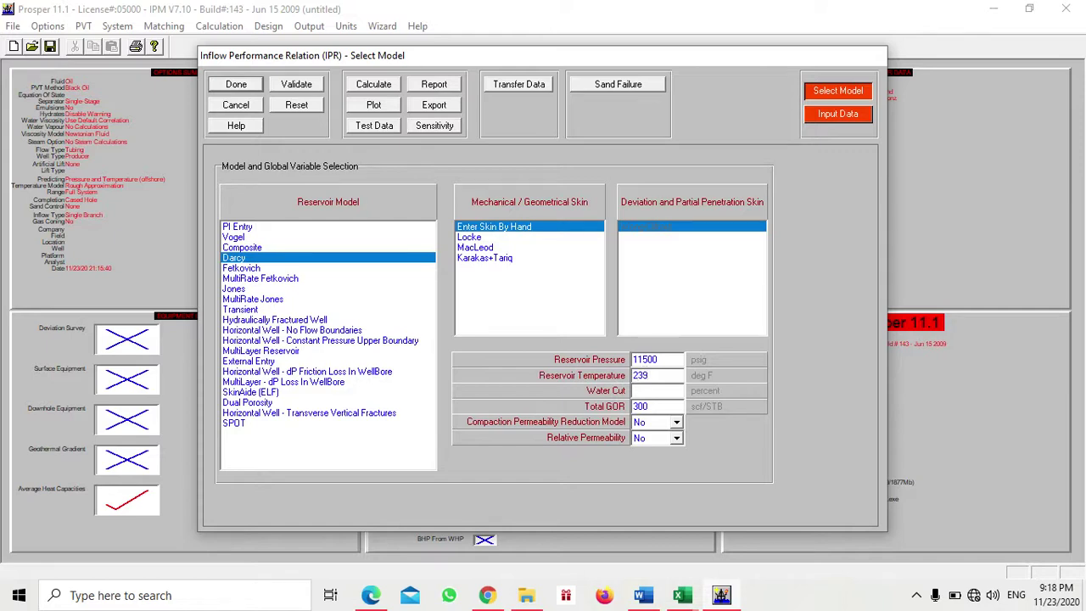
key("BackSpace")
type("0")
left_click(656, 393)
type("20")
- Enter the Darcy model inputs: permeability 20 md, thickness 100 feet, drainage area 2500 acres, Dietz shape factor 31.6, wellbore radius 0.354 feet
left_click(820, 113)
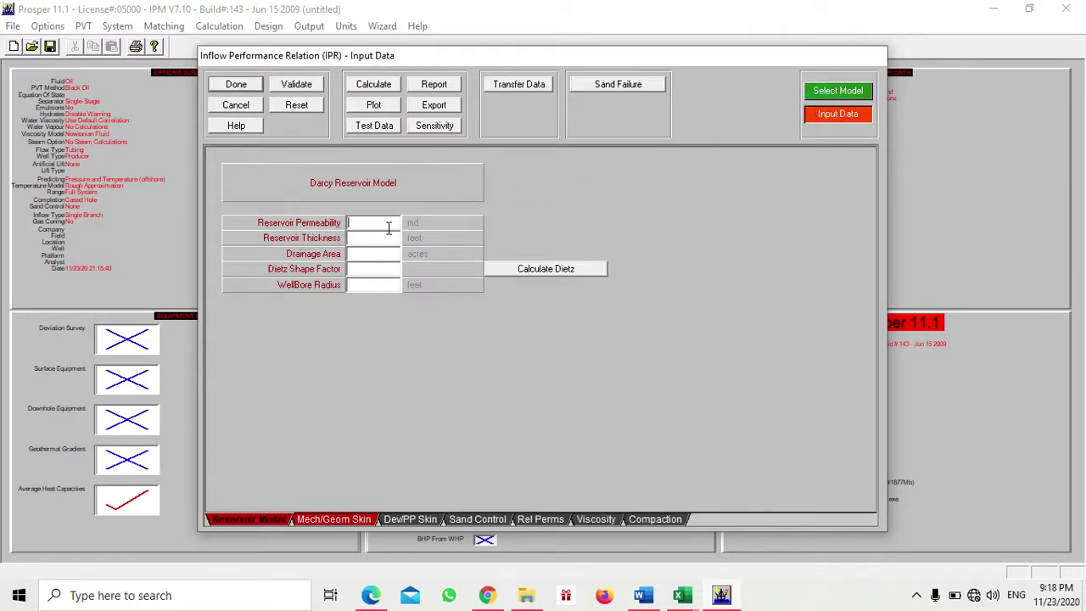
type("20")
left_click(381, 240)
type("100")
left_click(375, 252)
type("2500")
left_click(368, 268)
type("31.6")
left_click(351, 284)
type("0.354")
- Set the skin to 3, calculate the IPR curve, and accept the inflow data
left_click(347, 518)
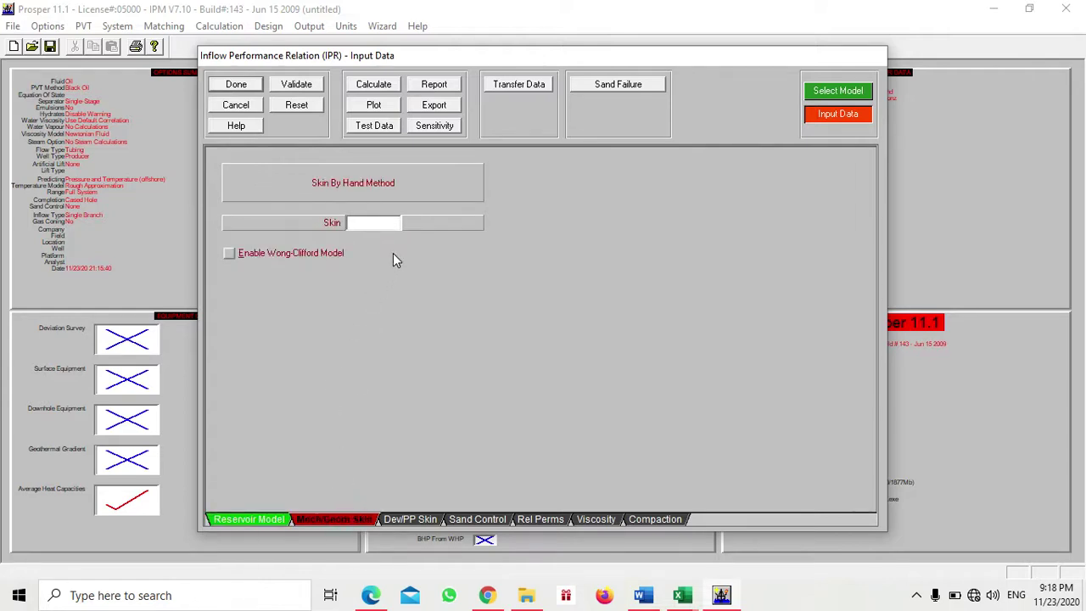
type("3")
left_click(374, 85)
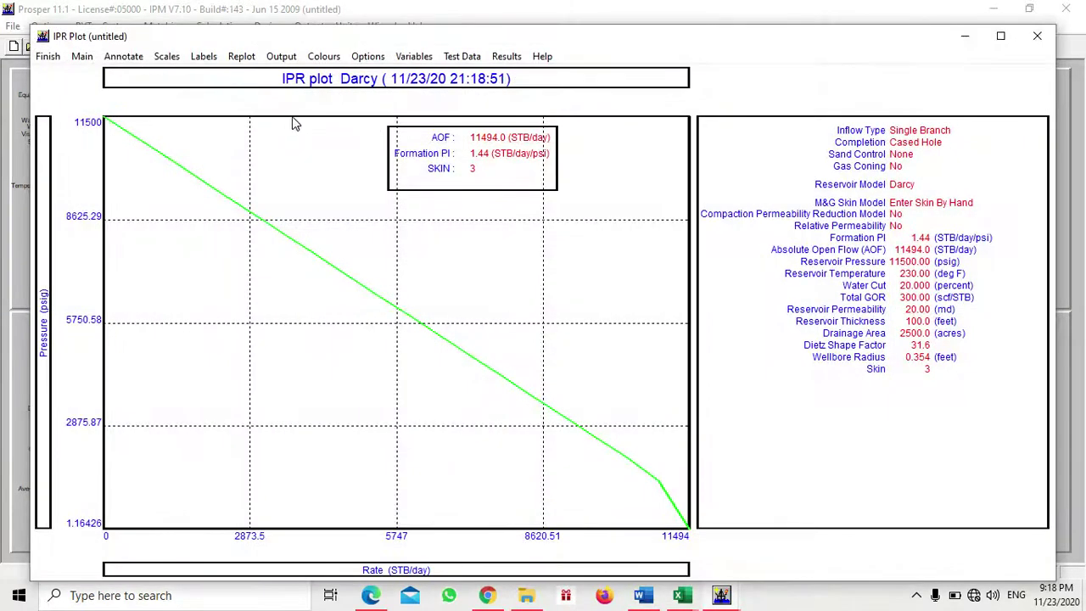
left_click(50, 57)
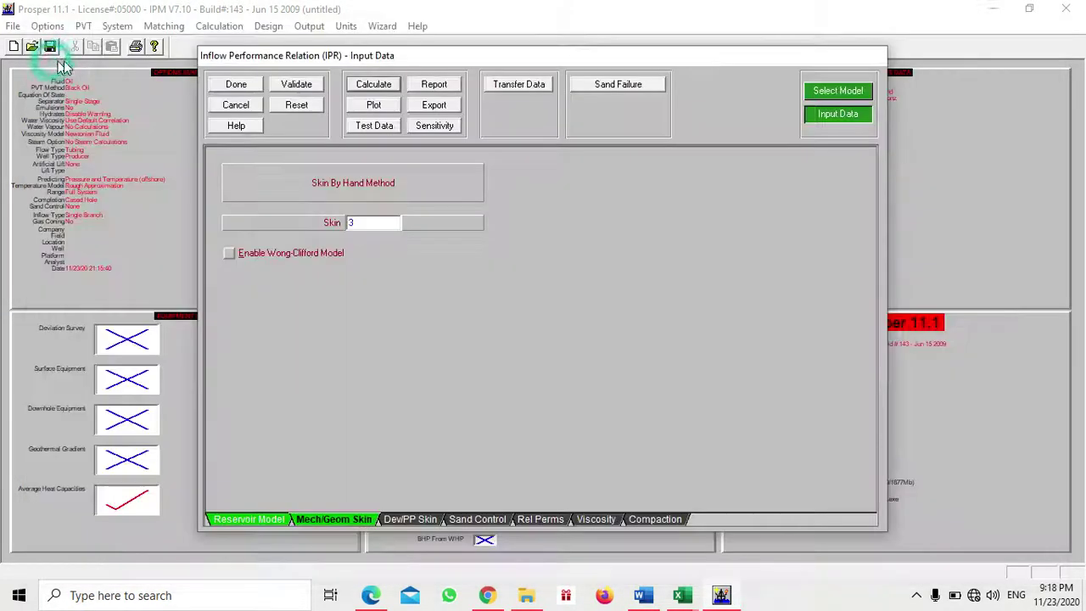
left_click(237, 84)
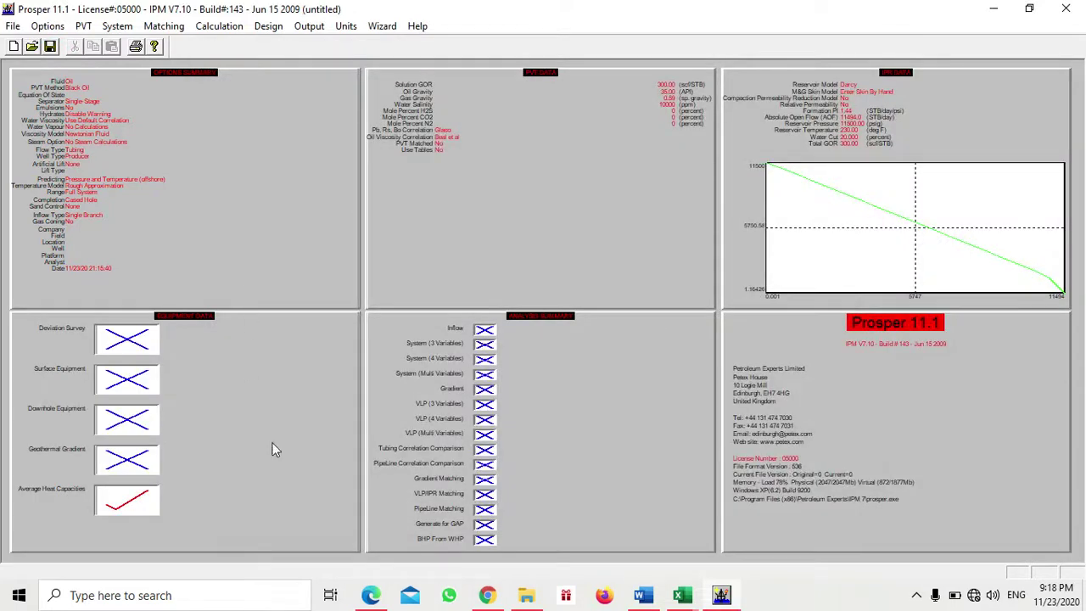
- Enter the equipment deviation survey with measured and true vertical depths of 0 in row 1 and 17350 feet in row 2
double_click(261, 448)
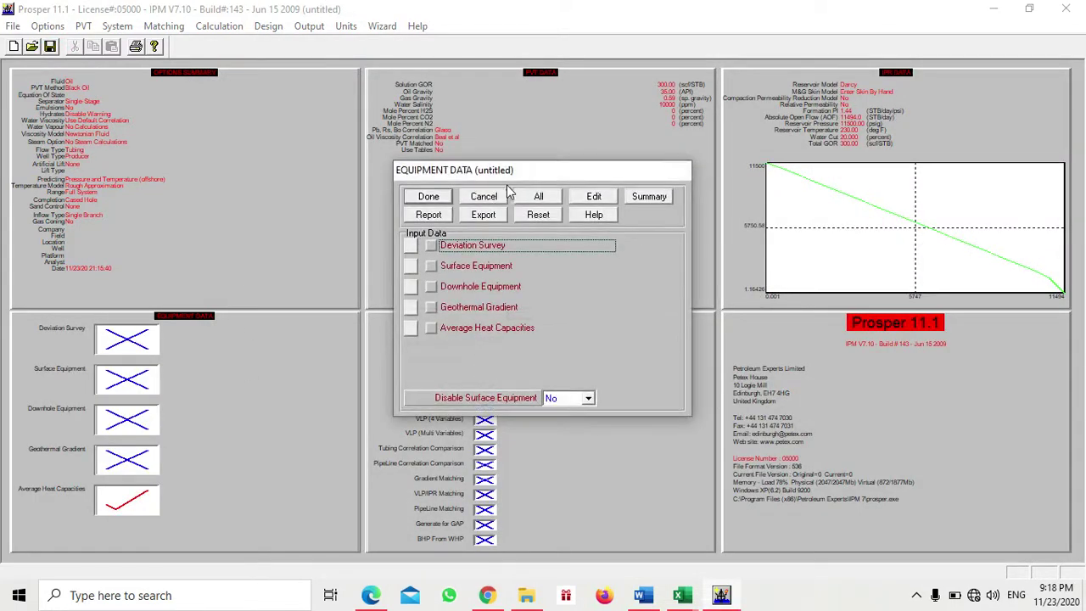
left_click(540, 198)
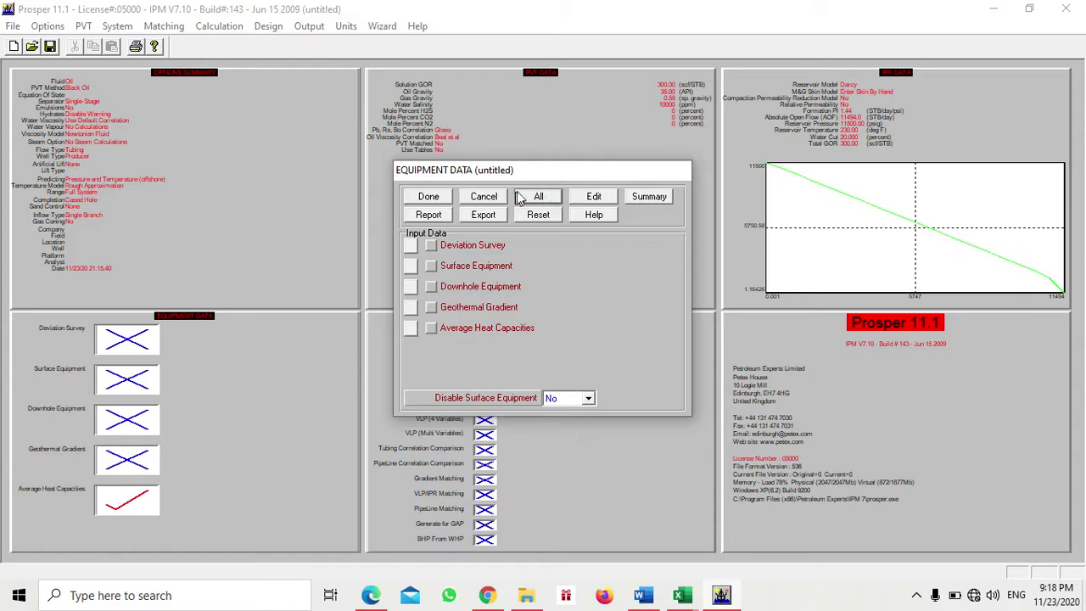
left_click(519, 197)
left_click(586, 202)
type("0")
left_click(505, 164)
type("0")
left_click(437, 179)
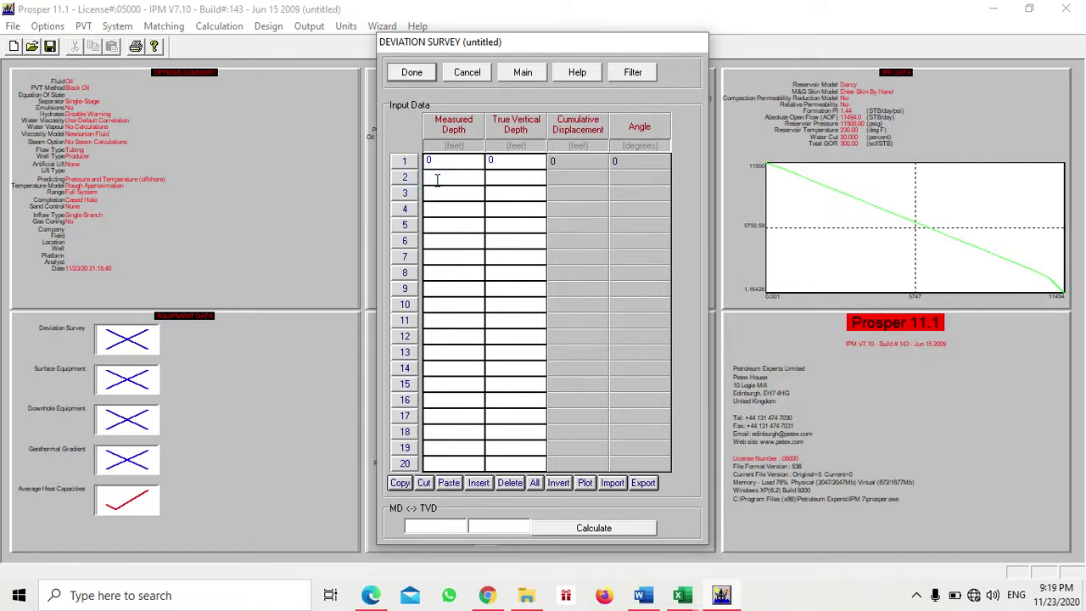
type("17350")
left_click(497, 180)
type("17350")
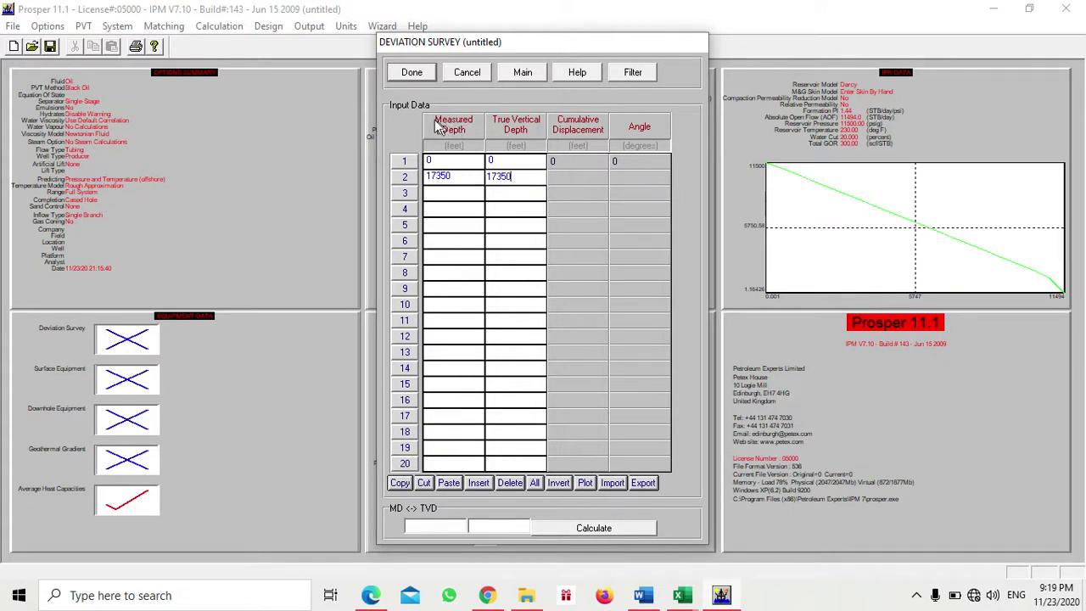
left_click(413, 74)
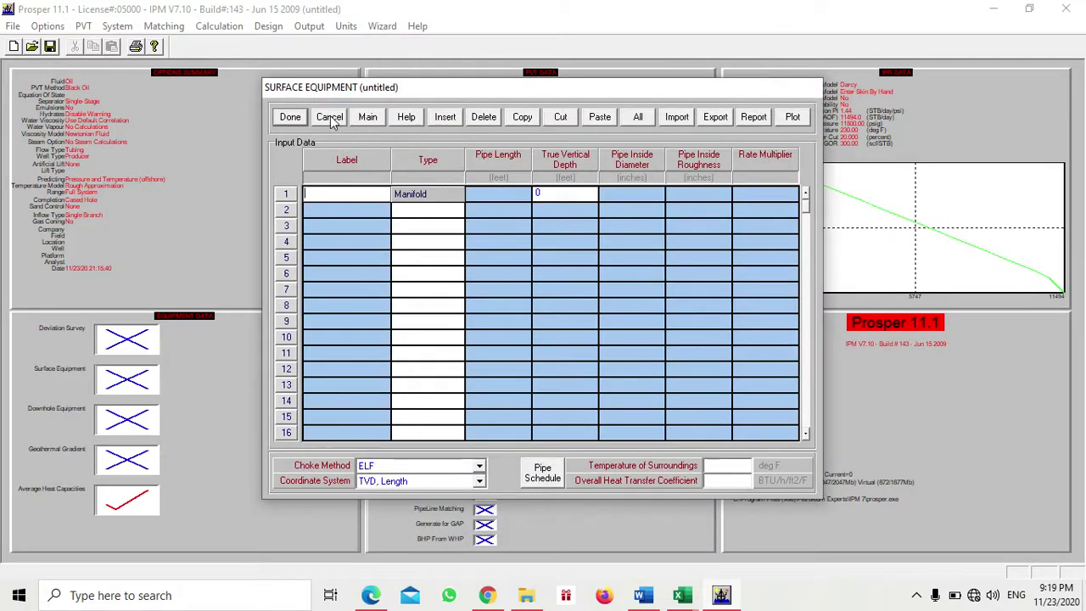
- Skip the surface equipment, and add a Tubing row and a Casing row to the downhole equipment
left_click(330, 117)
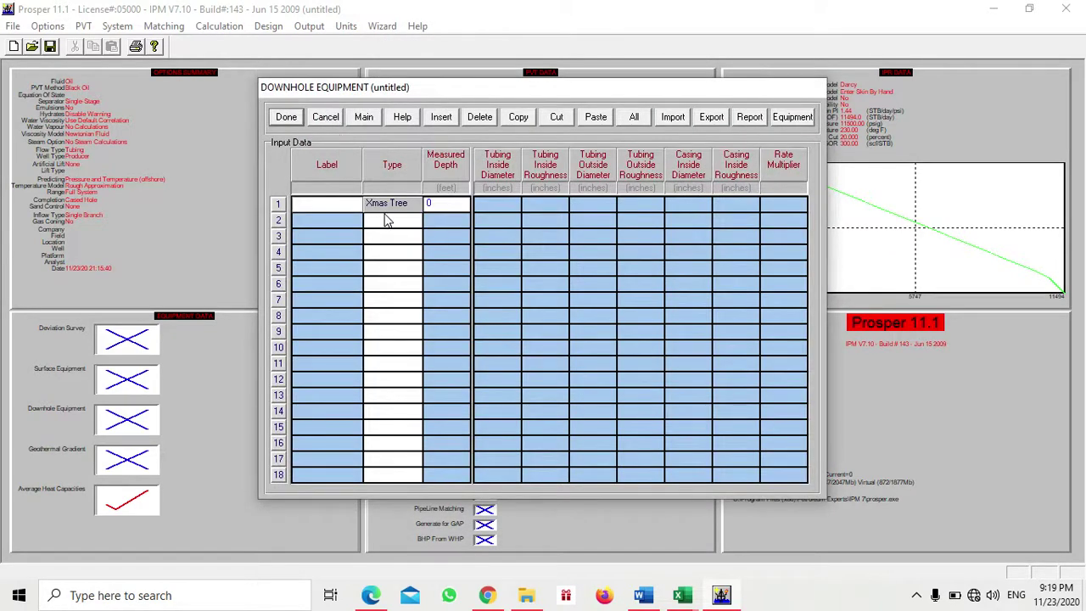
left_click(386, 220)
left_click(383, 243)
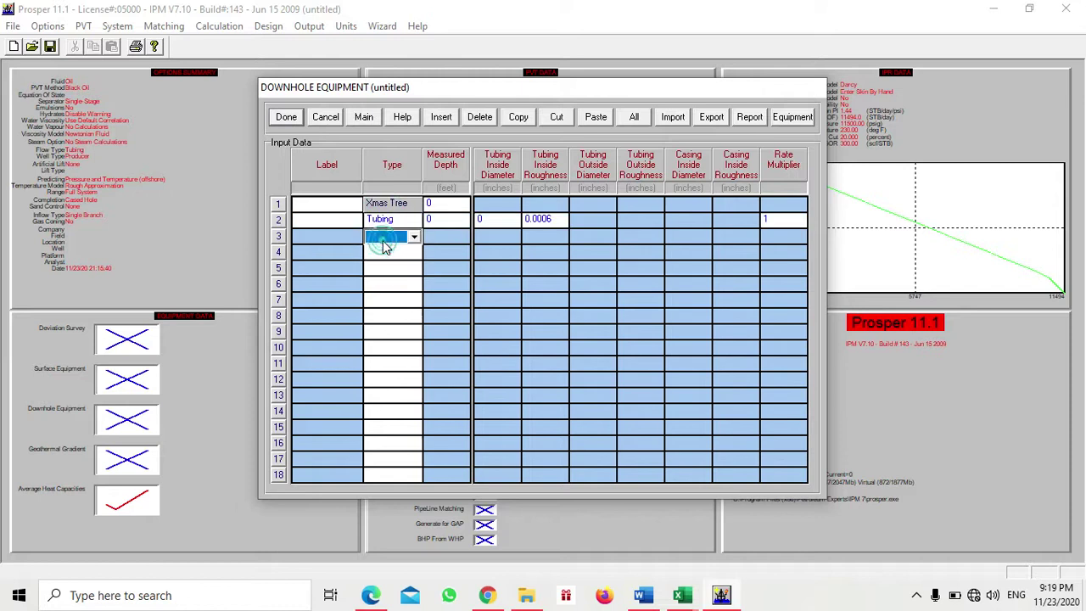
left_click(383, 241)
left_click(383, 293)
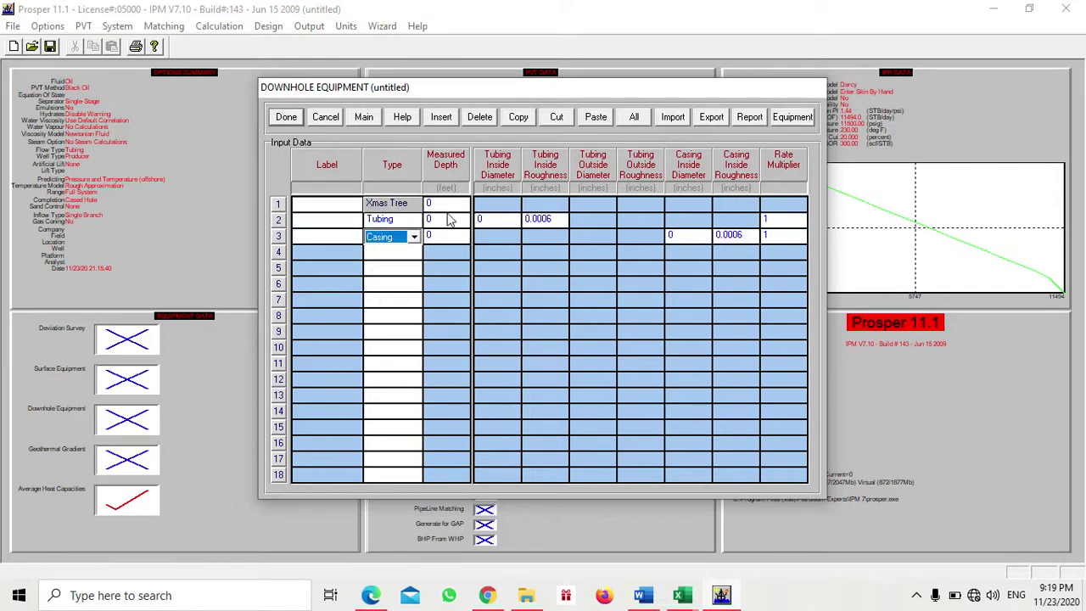
- Set the tubing to 17250 feet depth with 2.992 inch inside diameter and the casing to 17350 feet with 6 inch inside diameter
left_click(448, 219)
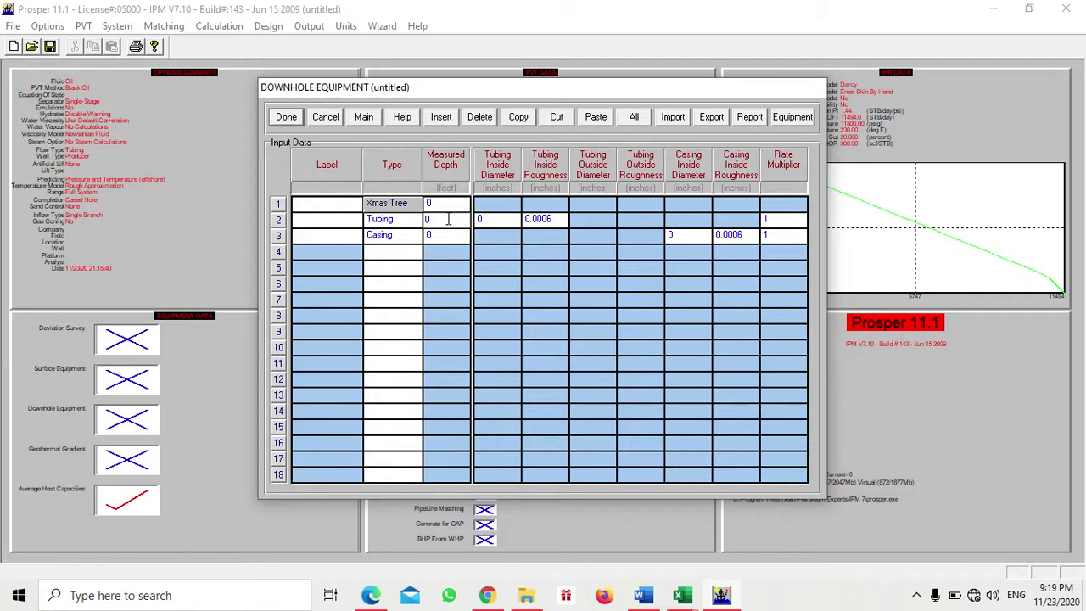
type("17250")
left_click(447, 235)
type("17350")
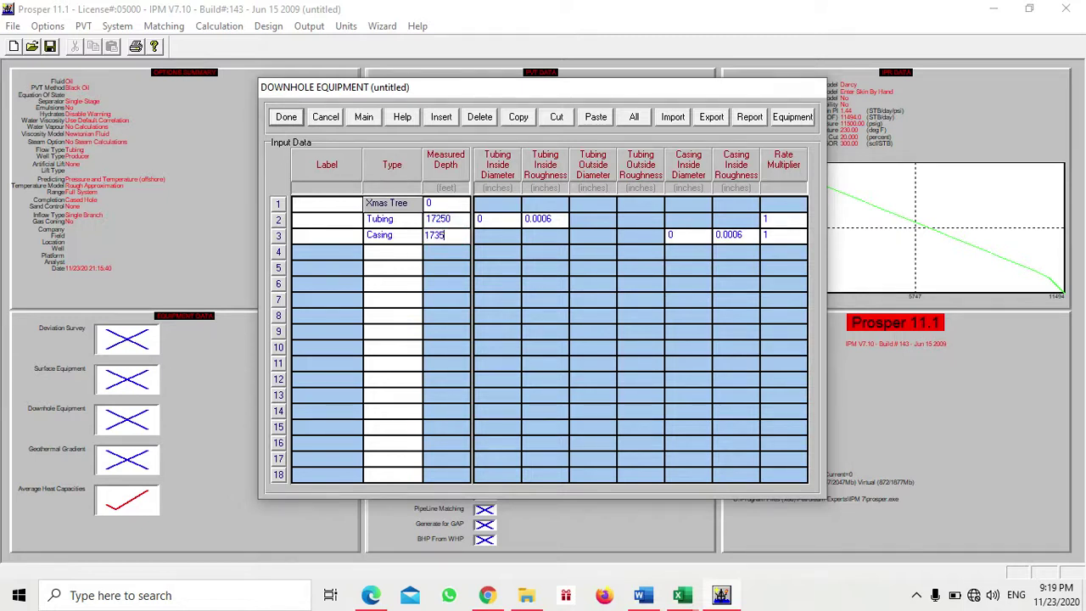
left_click(481, 219)
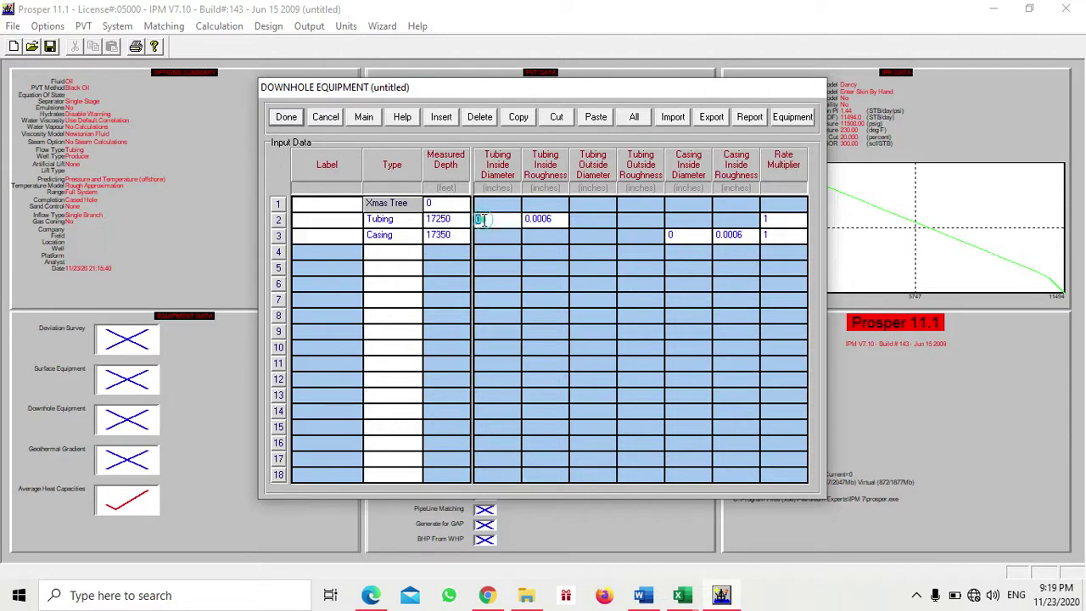
type("2.992")
left_click(669, 236)
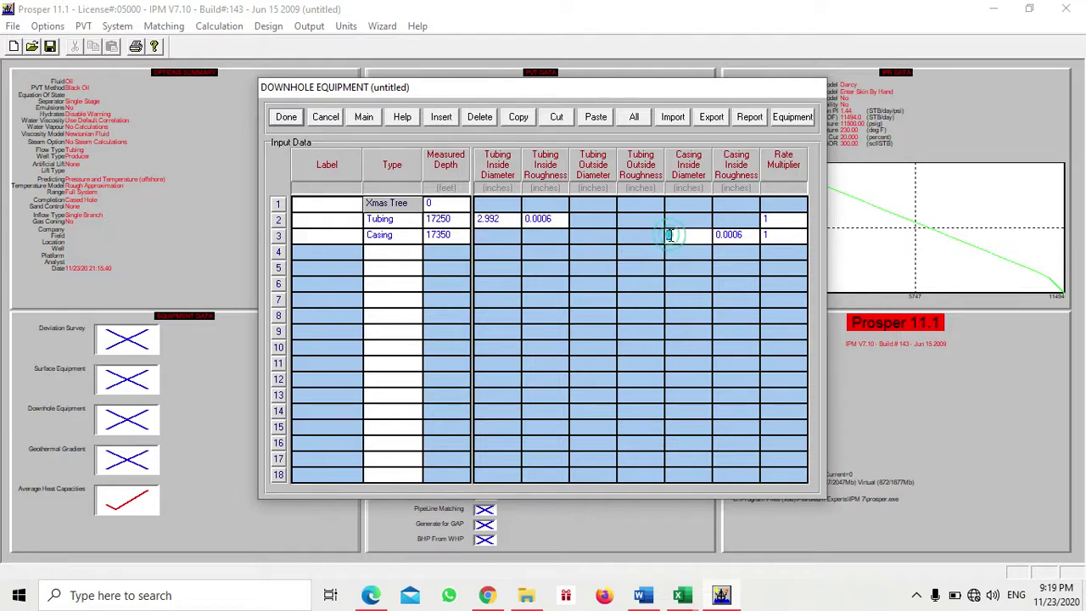
type("6")
left_click(286, 116)
- Enter the geothermal gradient as 60 deg F at 0 feet and 230 deg F at 17350 feet
type("0")
left_click(507, 208)
type("60")
left_click(469, 219)
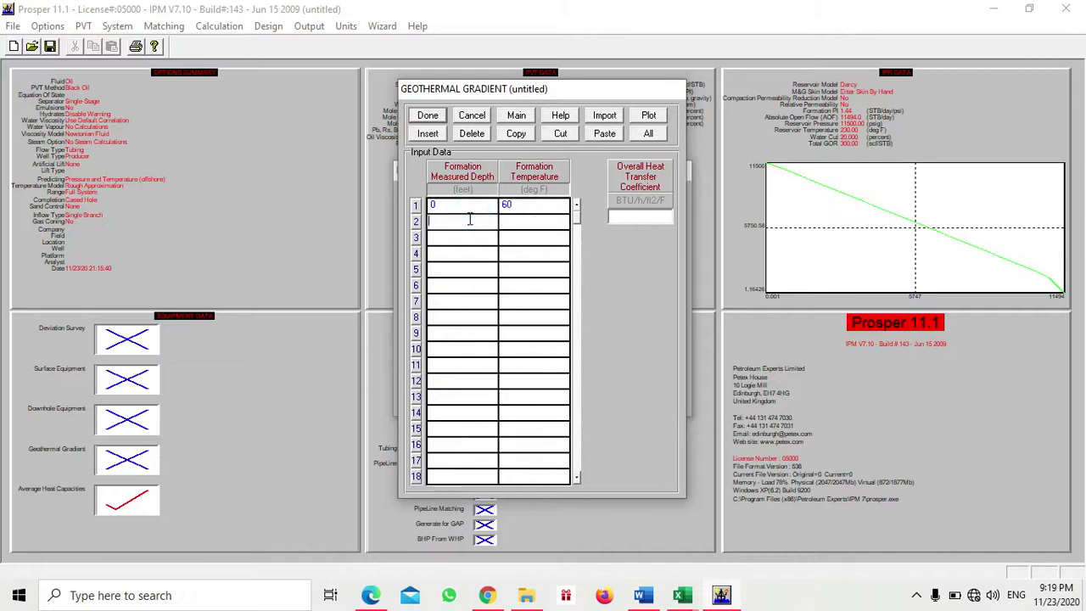
type("17350")
left_click(512, 219)
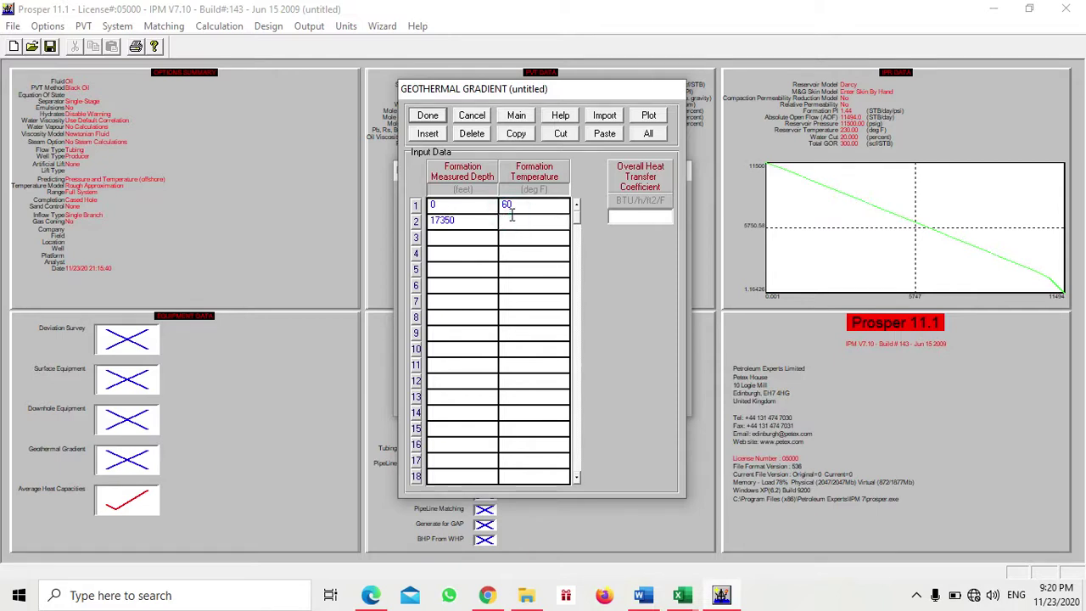
type("230")
- Set the overall heat transfer coefficient to 3, and accept the default average heat capacities and the equipment data
left_click(611, 219)
type("3")
left_click(429, 116)
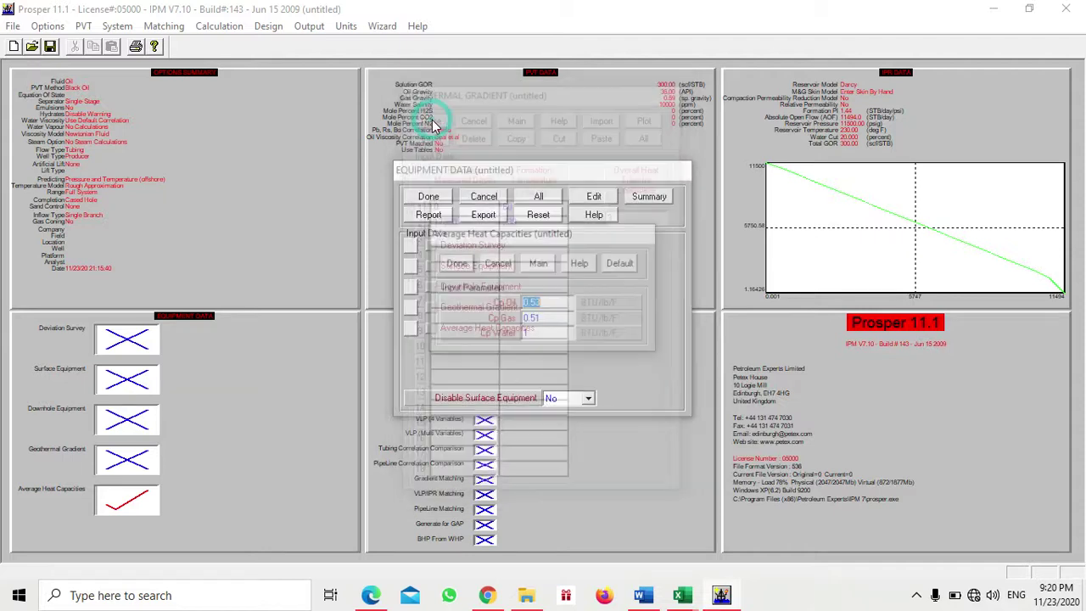
left_click(456, 263)
left_click(433, 199)
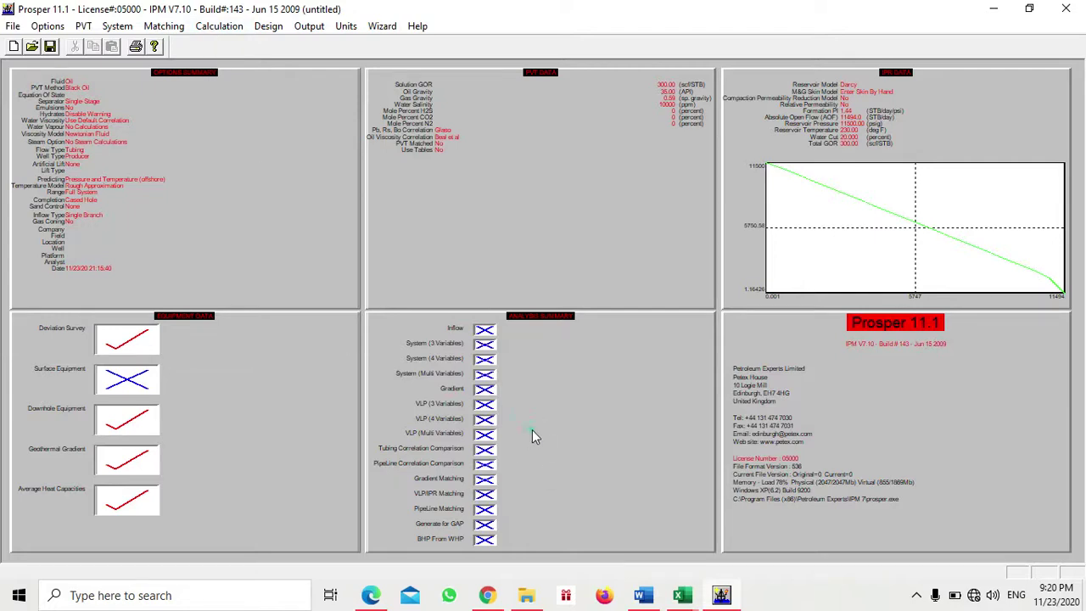
- Set up a System 3 Variables calculation with a top node pressure of 1200 psig and no sensitivity variables
left_click(213, 26)
mouse_move(235, 62)
left_click(378, 68)
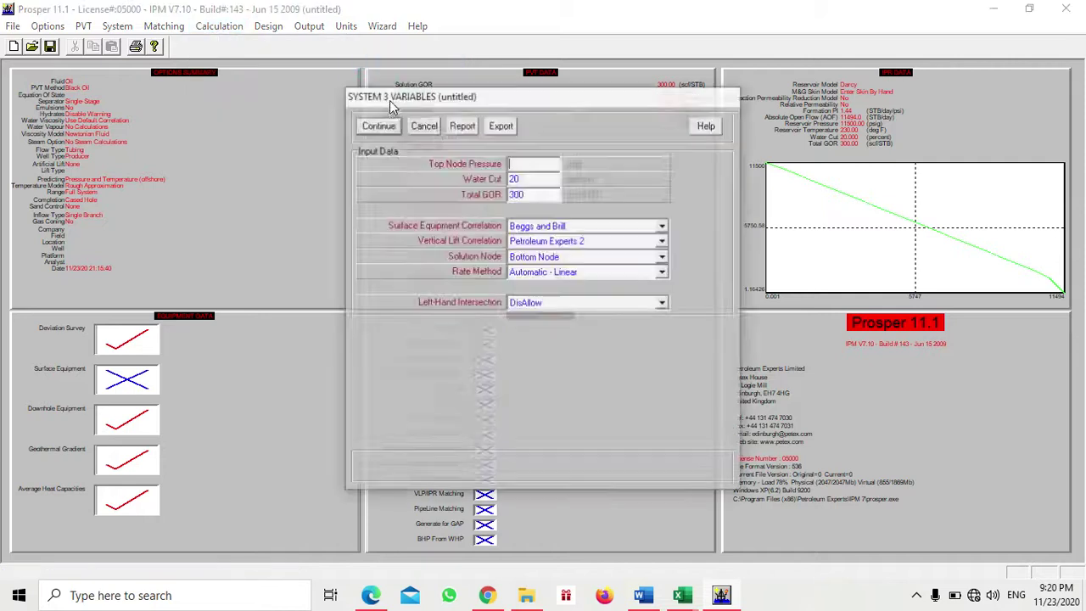
type("1200")
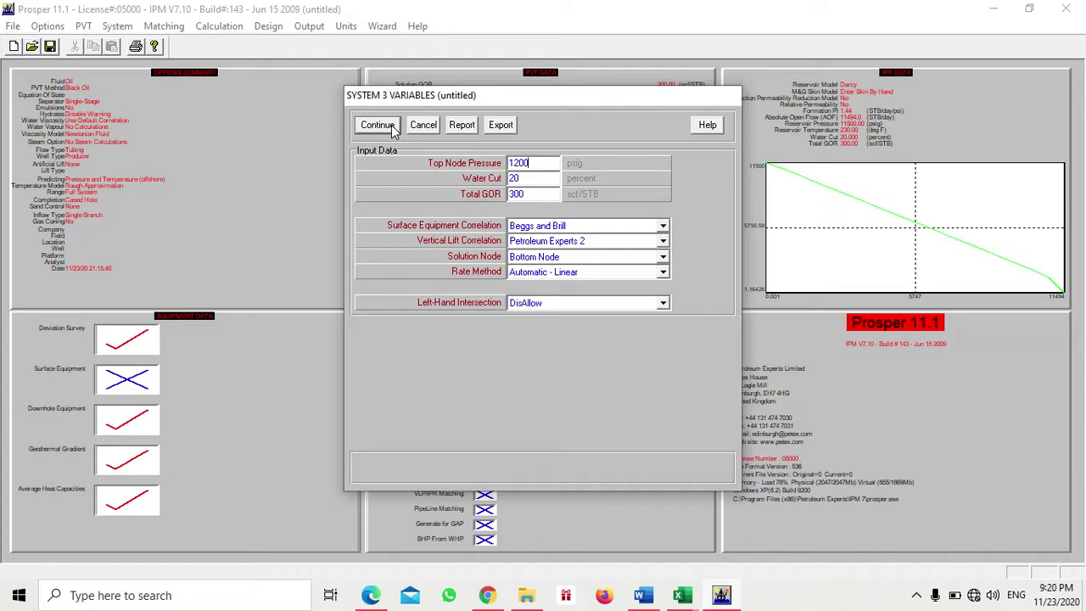
left_click(384, 128)
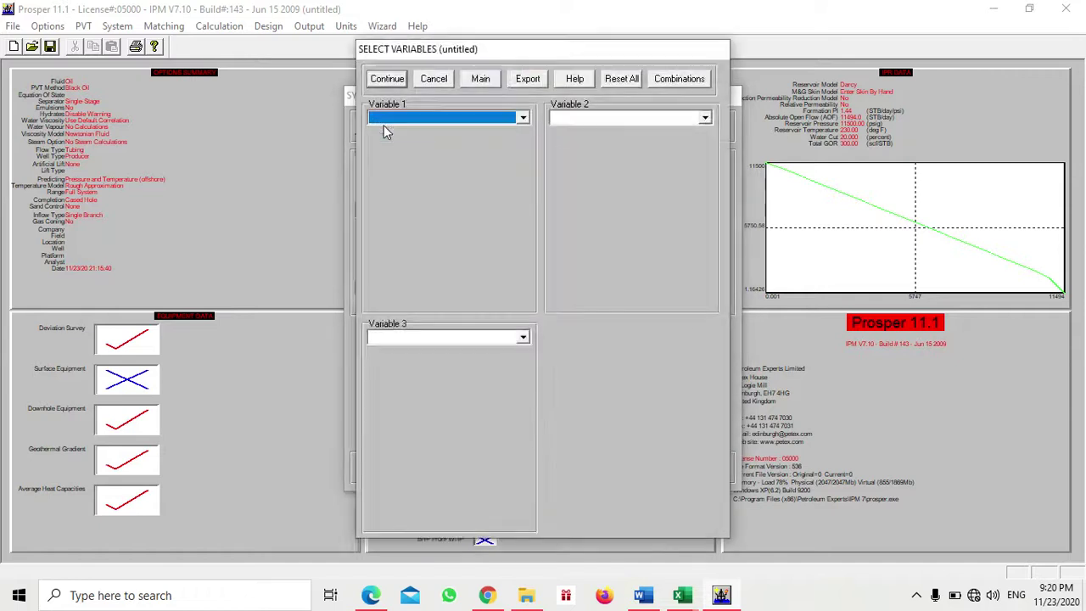
left_click(391, 83)
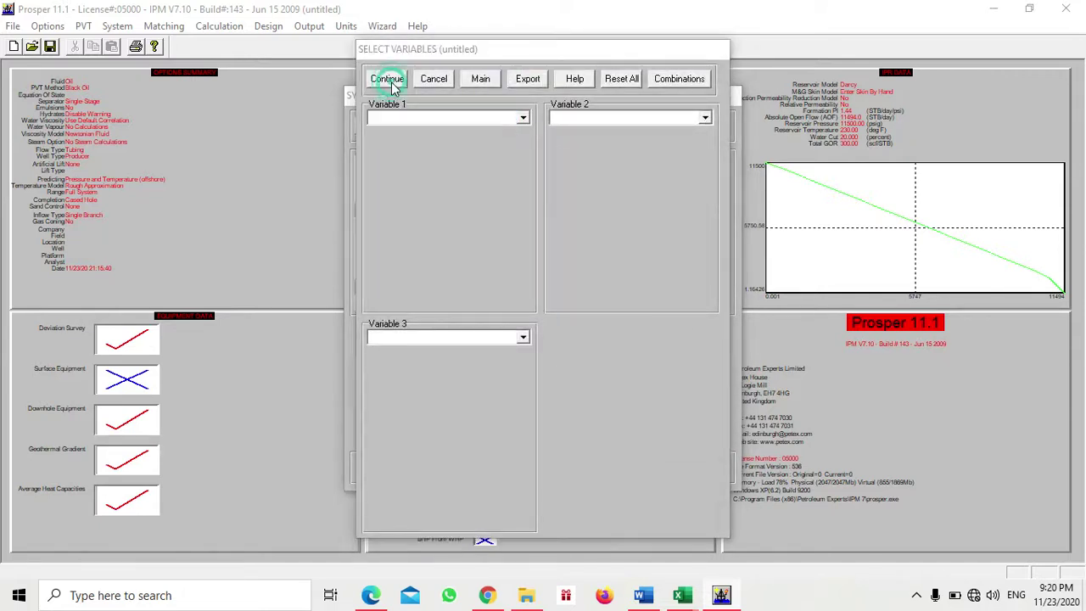
- Run the System 3 Variables calculation, display the system plot of inflow against outflow, and return to the main screen
left_click(273, 85)
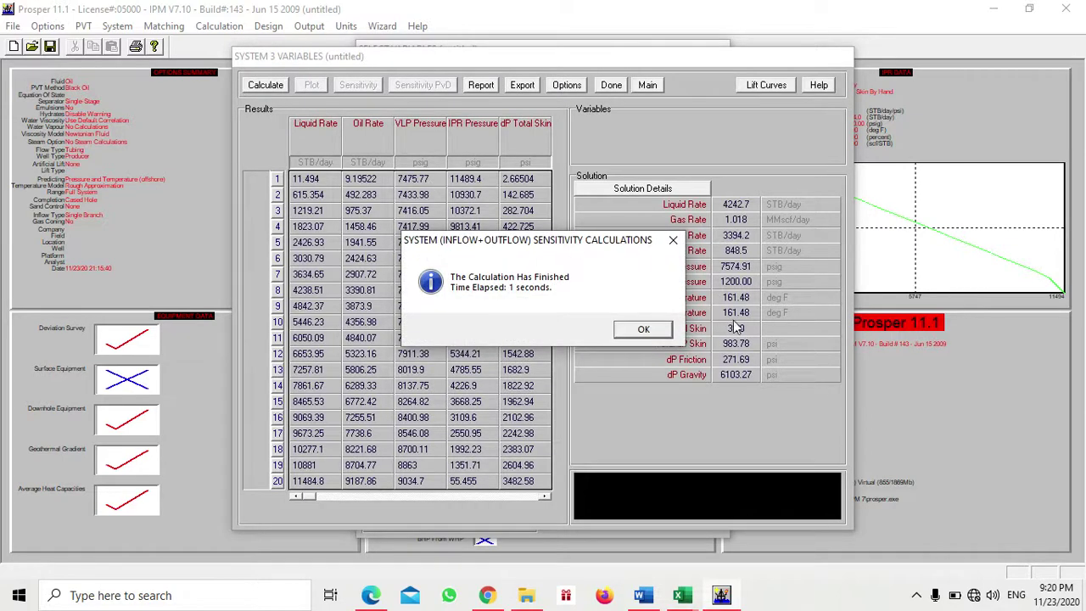
left_click(644, 331)
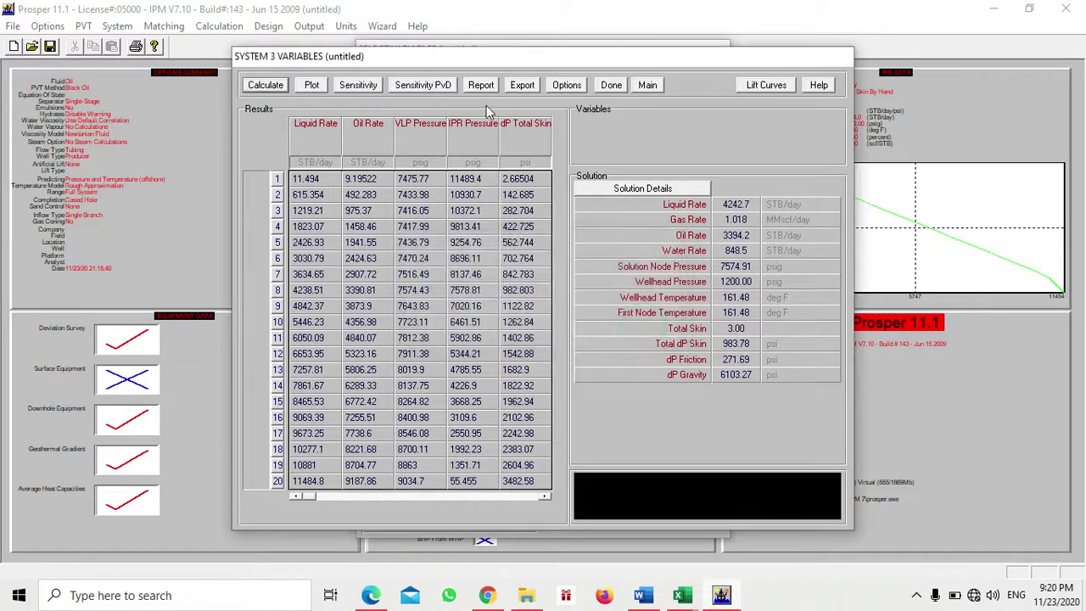
left_click(314, 85)
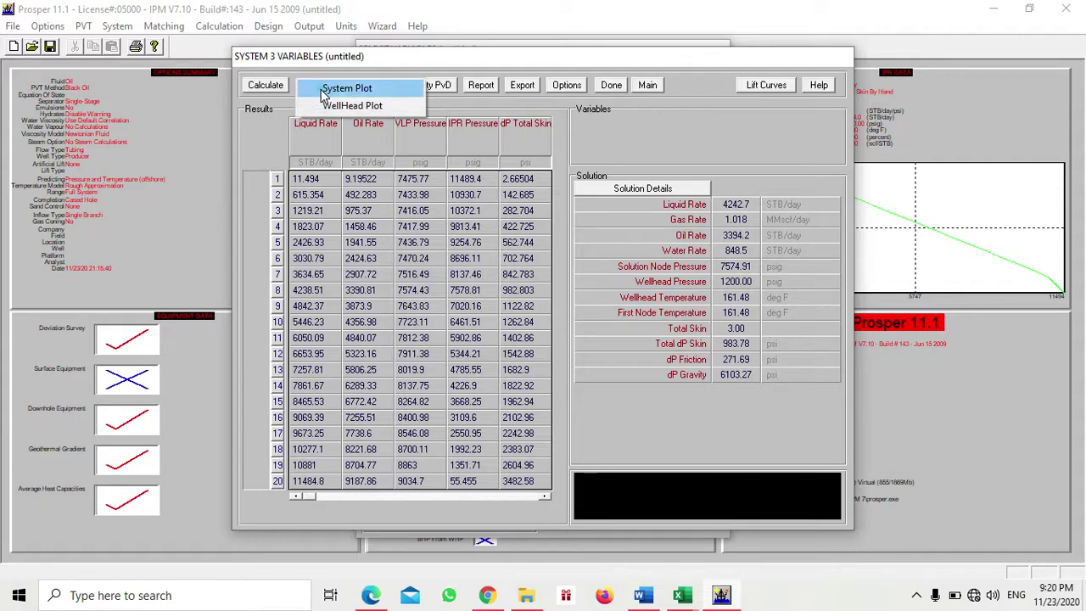
left_click(327, 89)
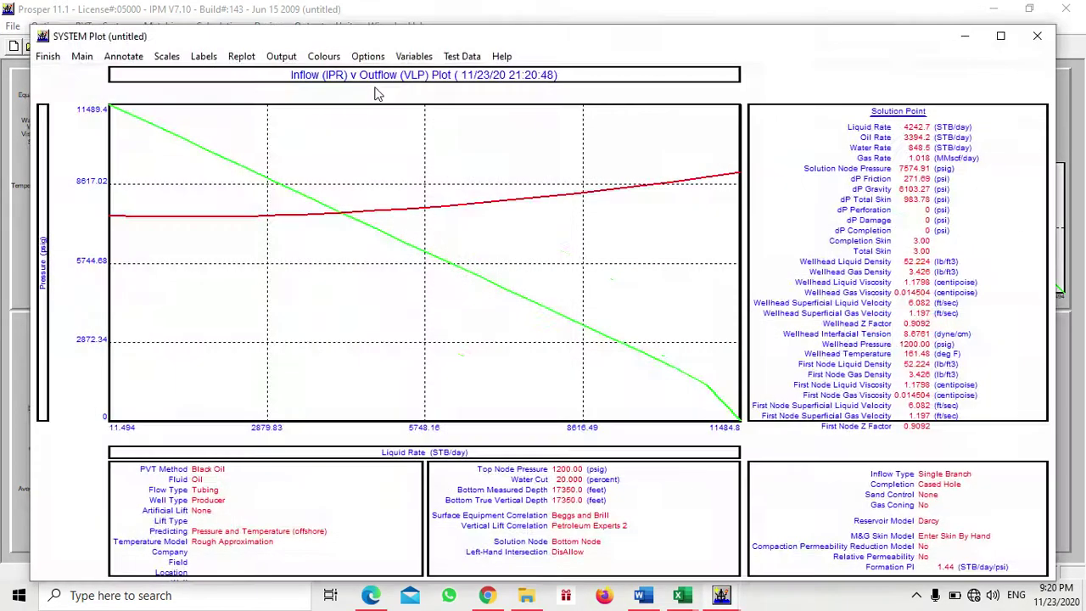
left_click(48, 59)
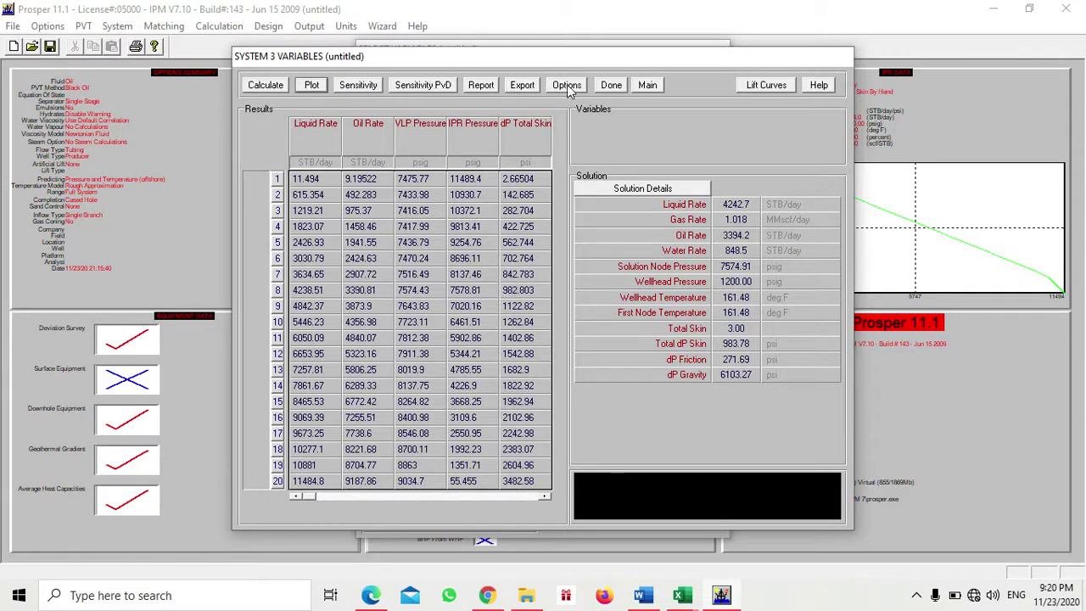
left_click(610, 88)
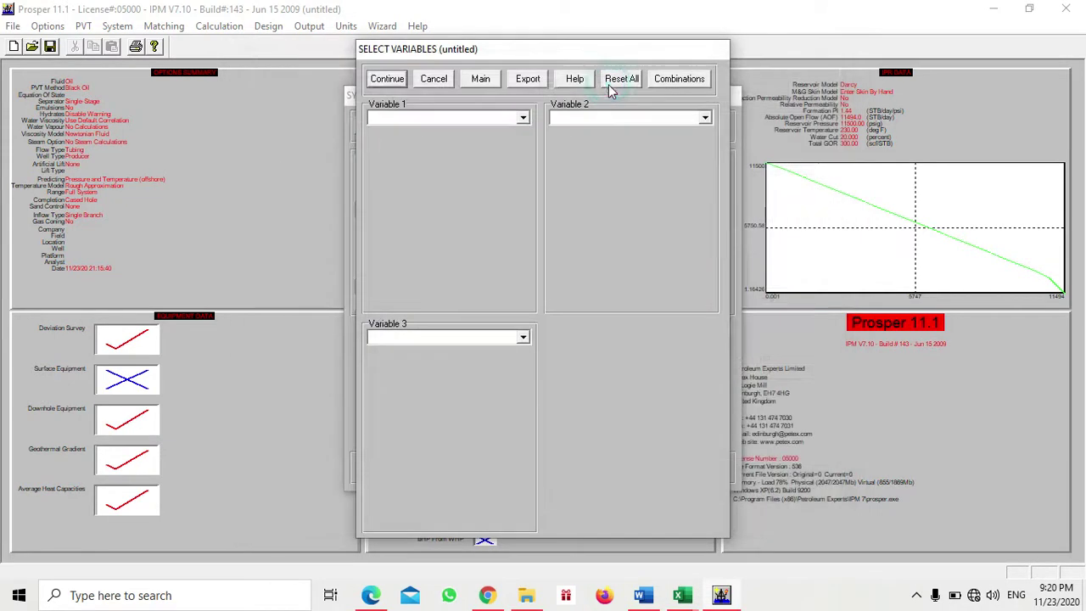
left_click(389, 80)
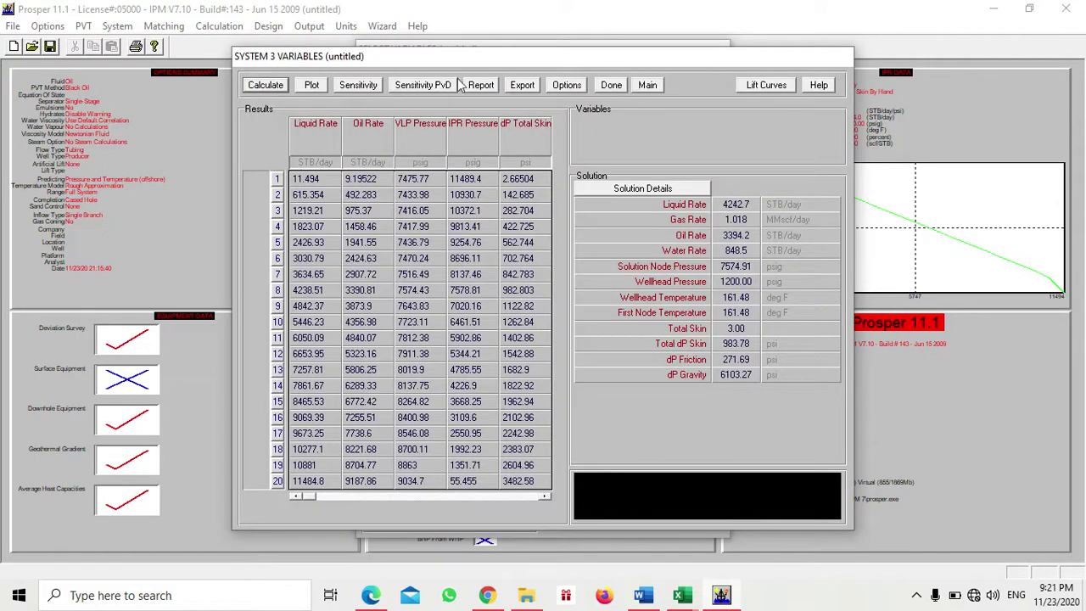
left_click(647, 86)
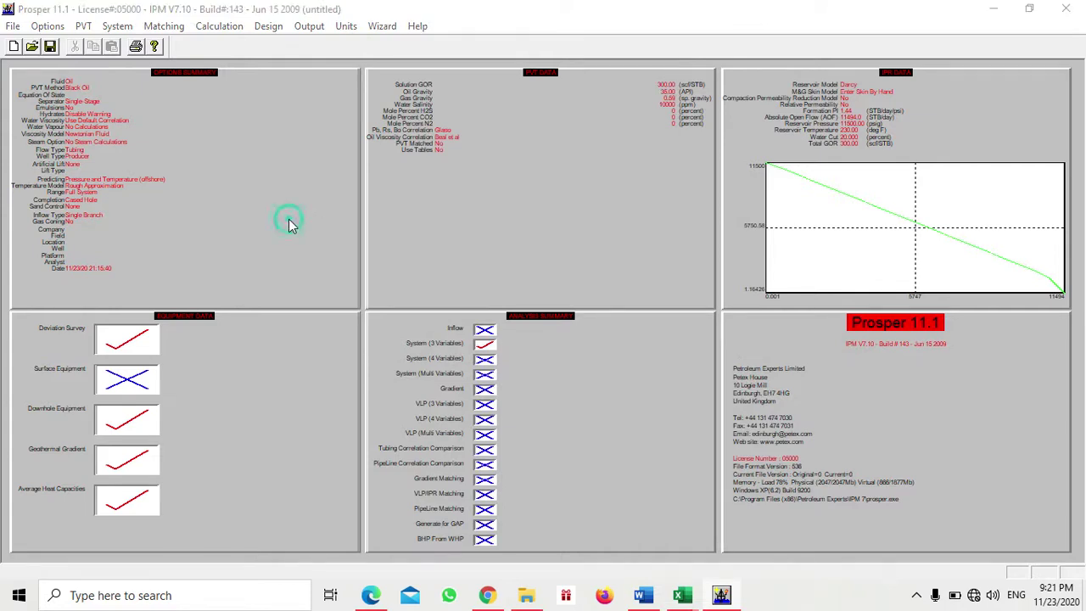
- Set the artificial lift method to Electrical Submersible Pump in the system summary and accept it
left_click(372, 346)
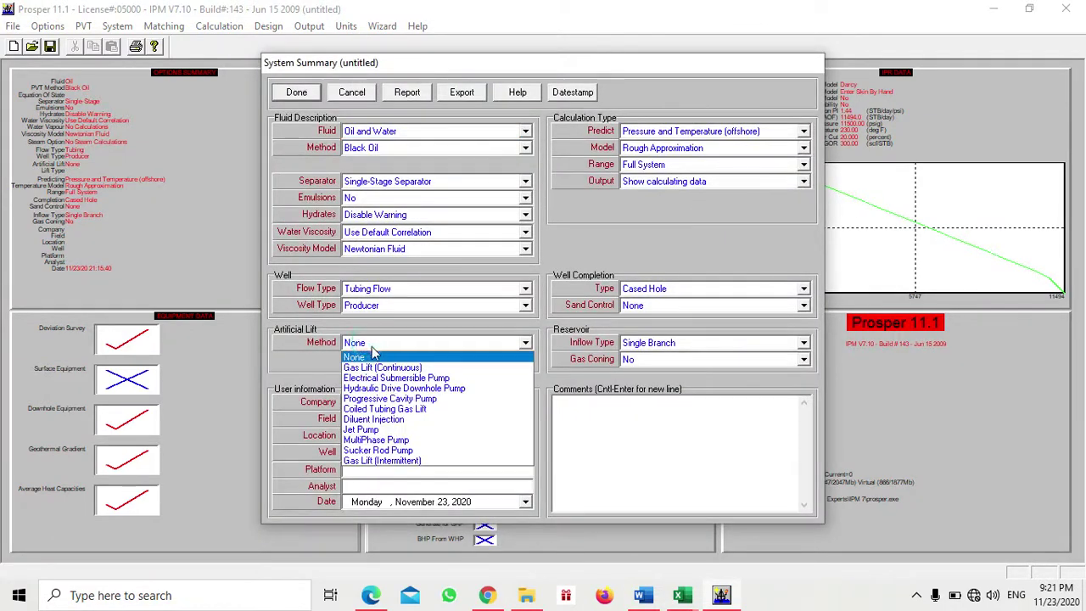
left_click(394, 382)
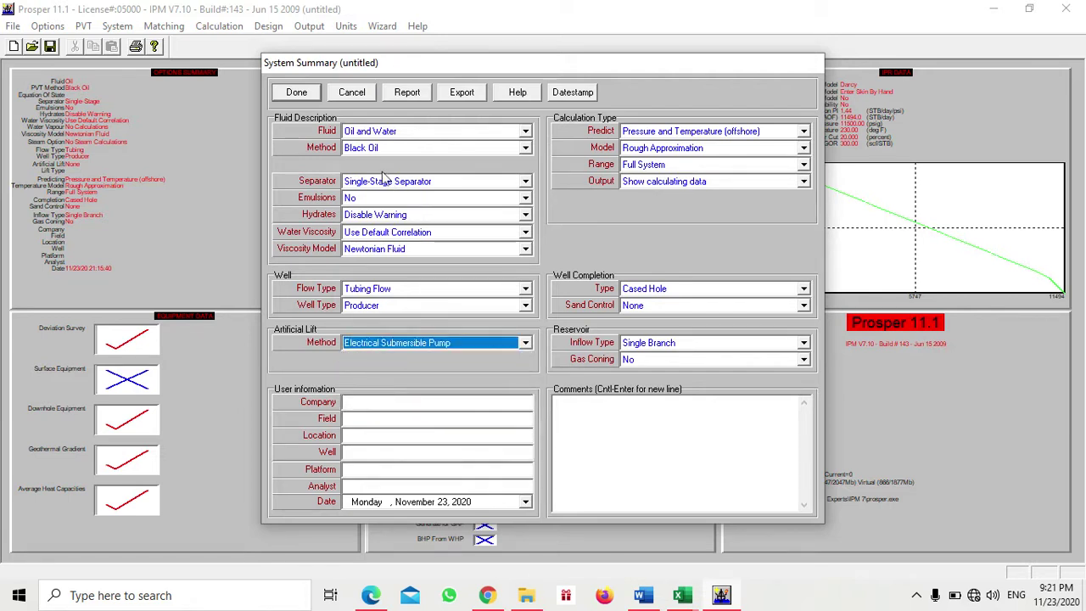
left_click(294, 93)
- Set the tubing row's tubing outside diameter to 3.5 inches and casing inside diameter to 6 inches, and accept the equipment data
left_click(235, 492)
left_click(409, 293)
left_click(579, 221)
type("3.5")
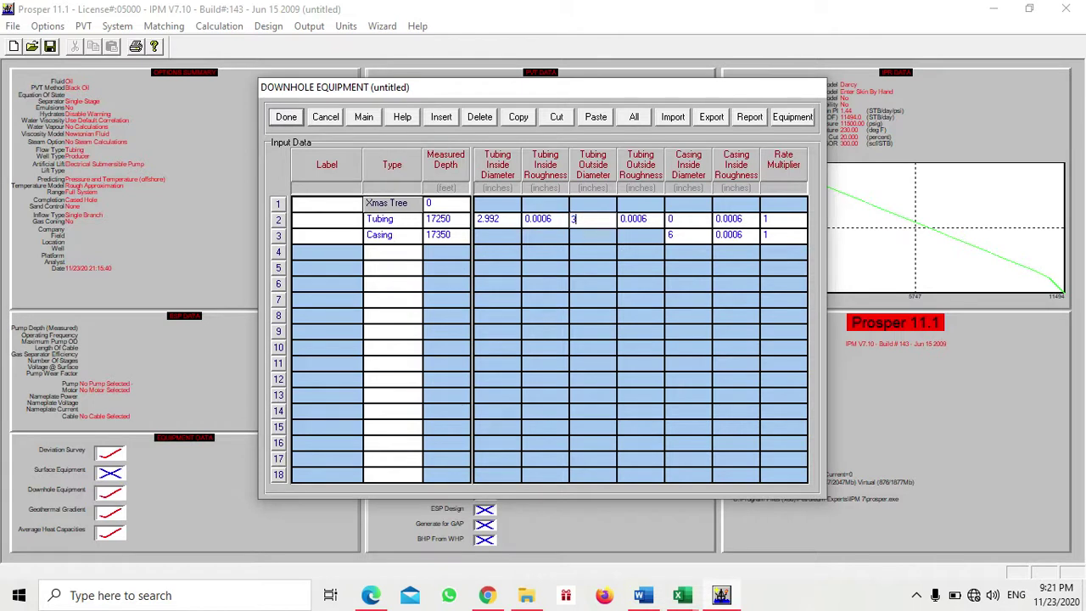
left_click(671, 221)
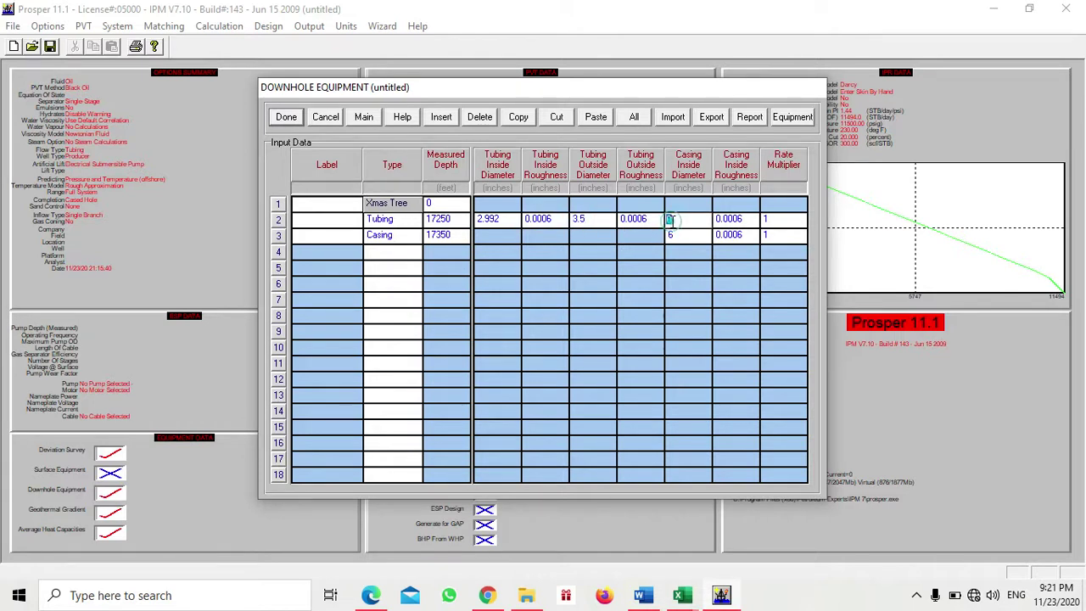
type("6")
left_click(287, 119)
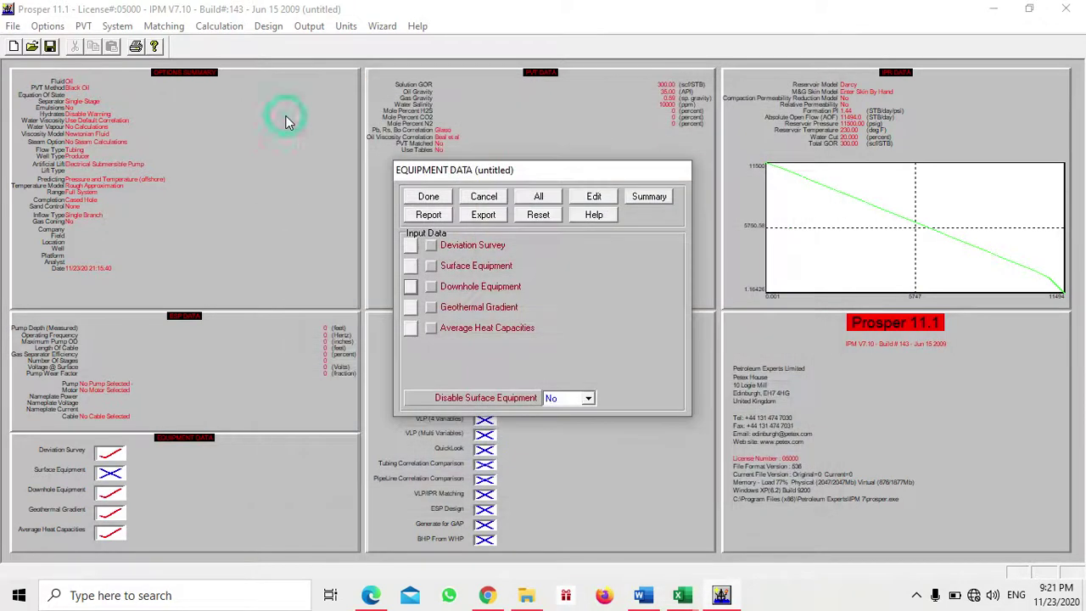
left_click(413, 291)
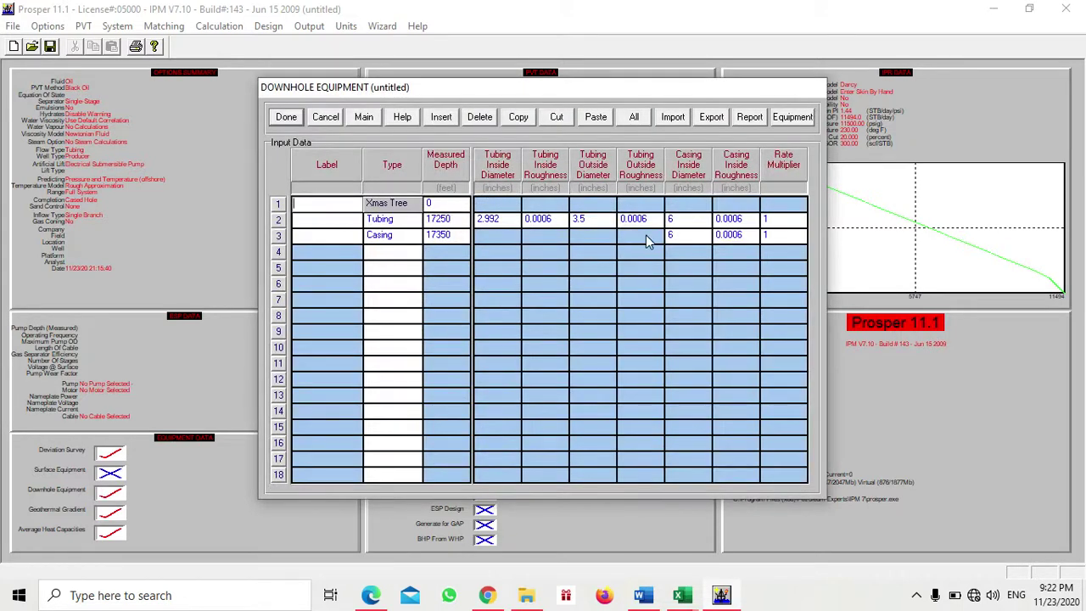
left_click(287, 118)
left_click(436, 197)
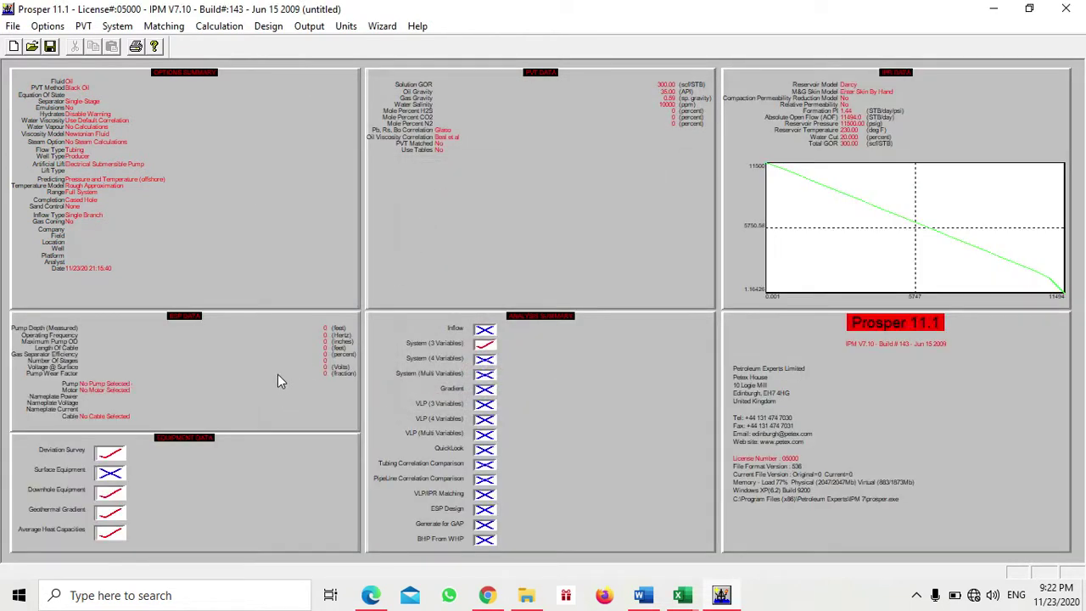
- Start an ESP design with pump depth 4000 feet, operating frequency 70 Hertz, maximum OD 6 inches and cable length 4000 feet
left_click(228, 26)
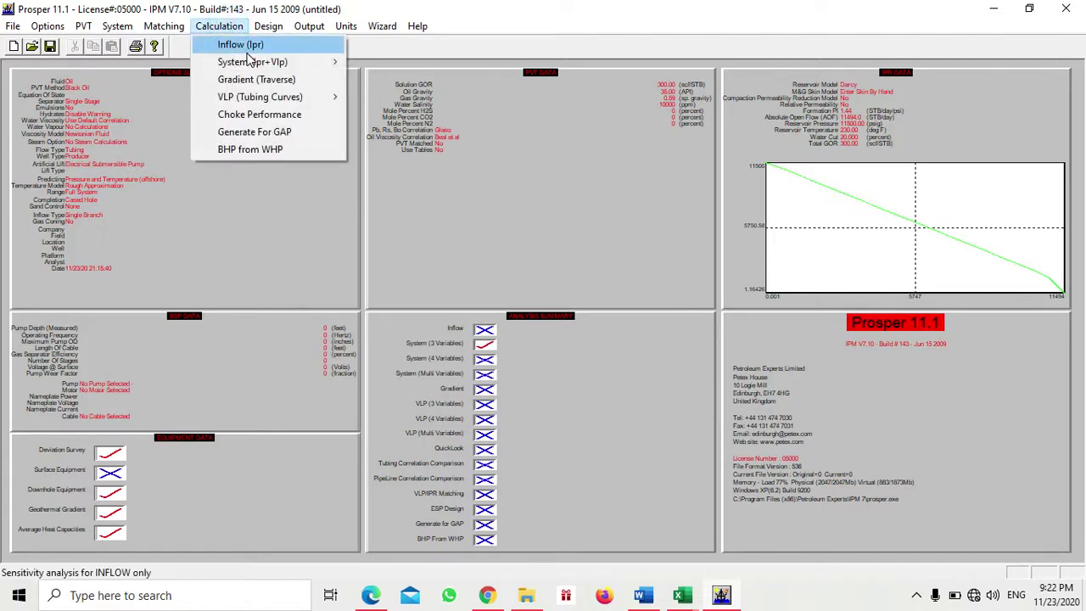
left_click(247, 213)
left_click(268, 26)
left_click(291, 79)
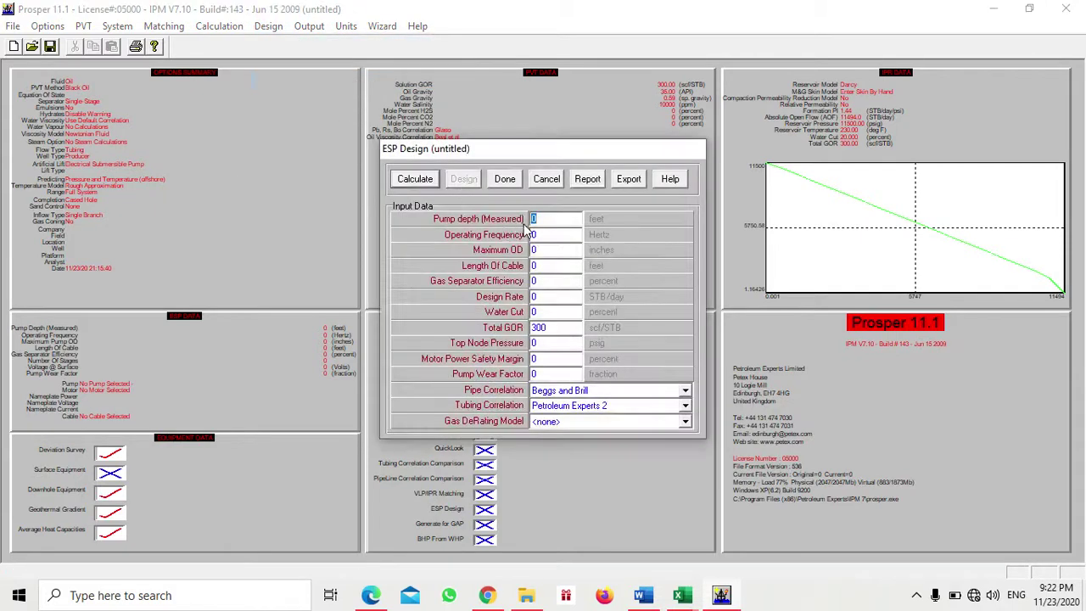
type("4000")
left_click(541, 234)
key("BackSpace")
type("70")
left_click(540, 249)
key("BackSpace")
type("6")
double_click(537, 265)
type("4000")
- Set the design rate to 500 STB/day, water cut to 80 percent and top node pressure to 150 psig, keeping the Petroleum Experts 2 tubing correlation
left_click(536, 281)
left_click(536, 297)
key("BackSpace")
type("500")
left_click(536, 311)
key("BackSpace")
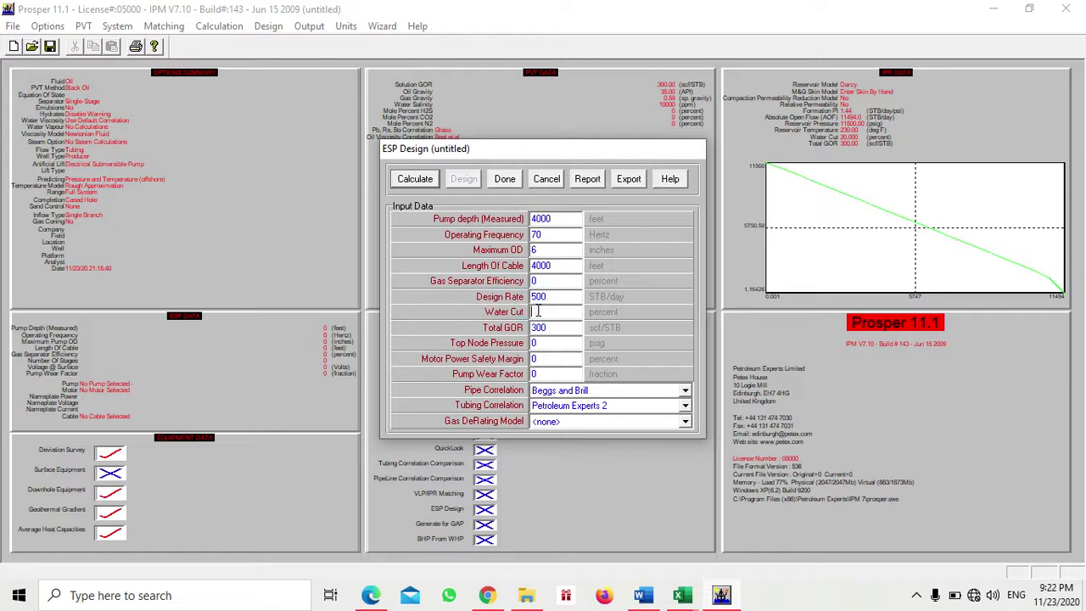
type("80")
left_click(542, 342)
key("BackSpace")
type("150")
left_click(556, 409)
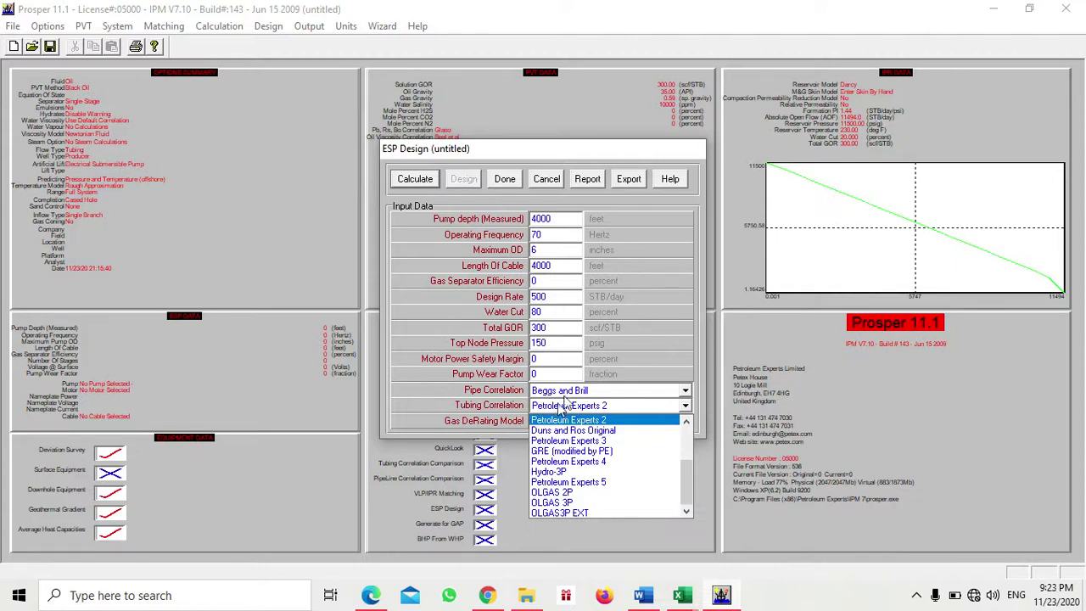
left_click(596, 423)
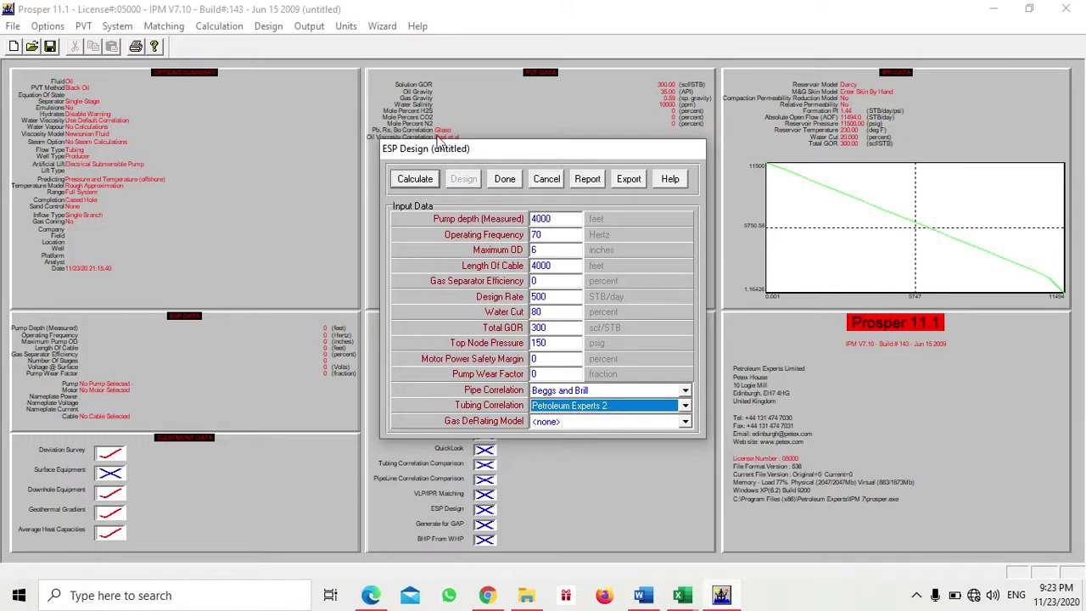
- Calculate the ESP design requirements from the entered data and close the results
left_click(410, 181)
left_click(425, 189)
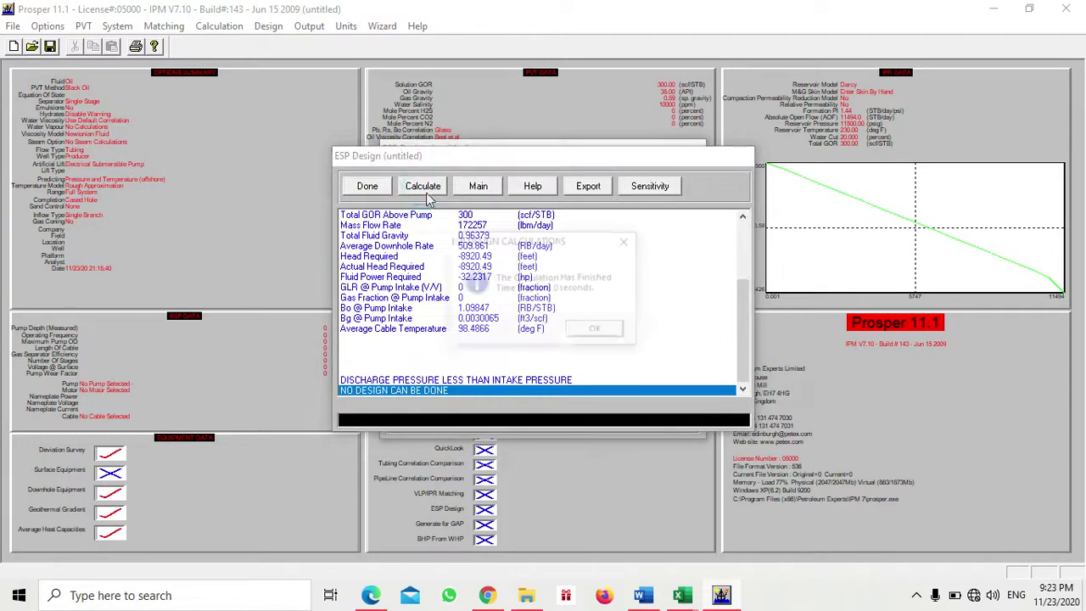
left_click(592, 332)
left_click(368, 186)
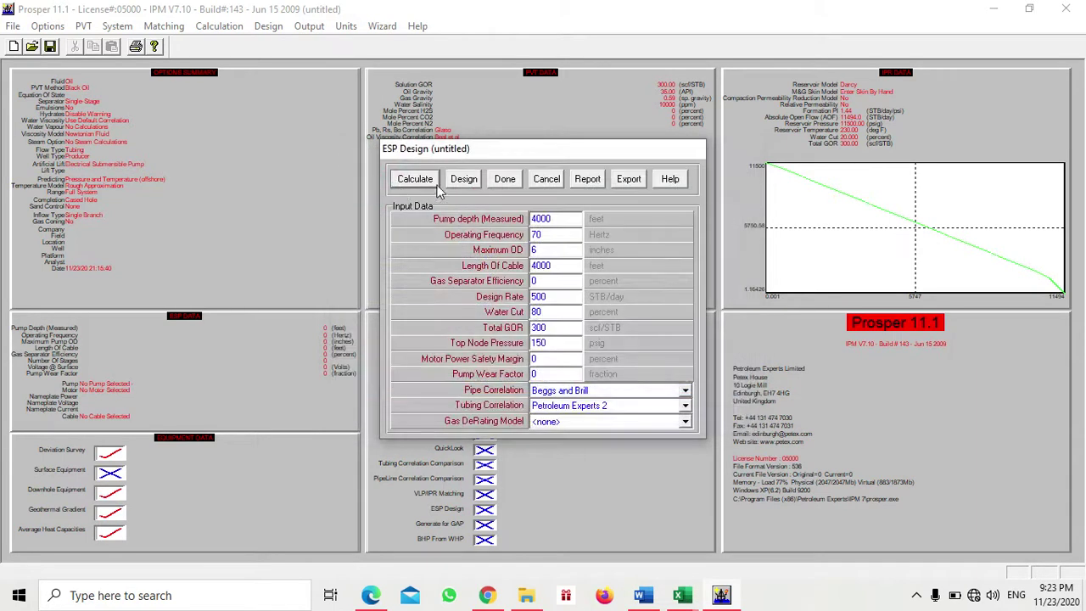
- Choose the CENTRILIFT B11W 4 inches (250-475 RB/day) pump for the ESP design
left_click(462, 178)
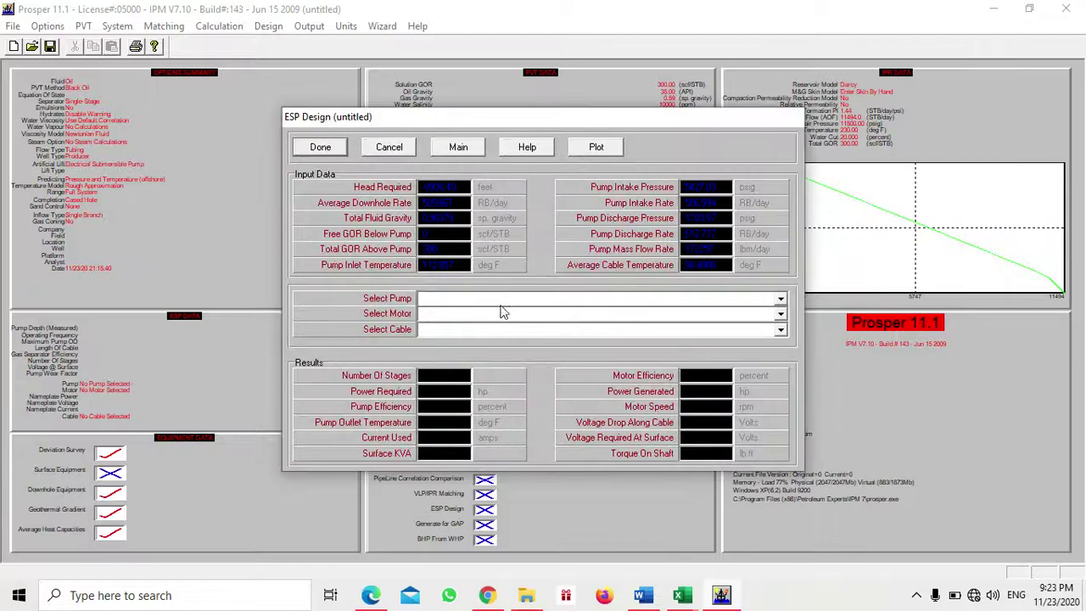
left_click(501, 298)
left_click(503, 300)
left_click(501, 298)
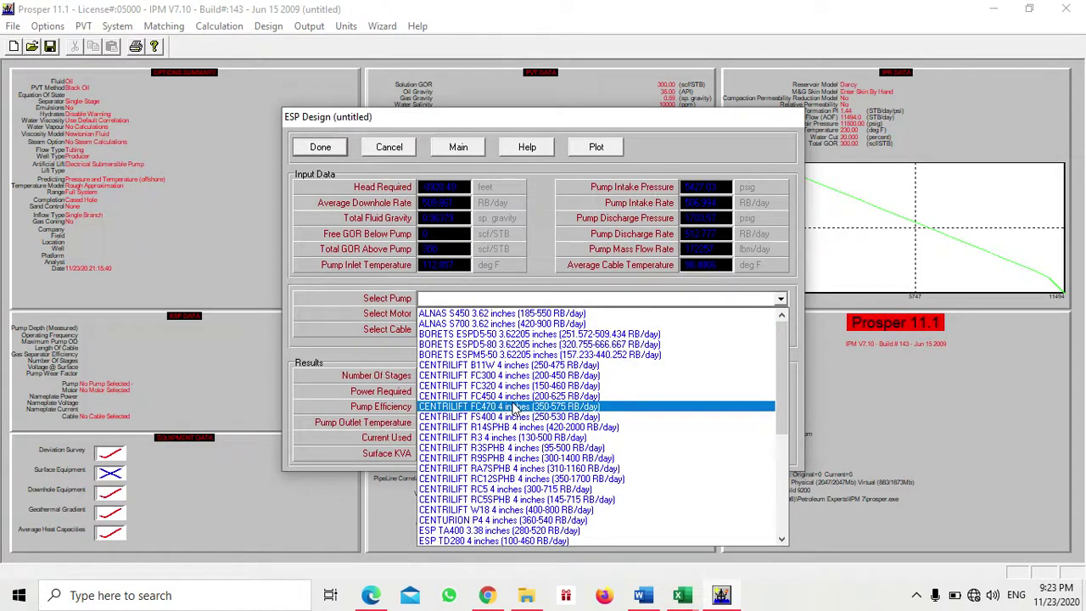
left_click(520, 365)
- Choose the Centrilift 450 15HP 513.333V 22A motor and the #1 Aluminium cable, and accept the ESP design
left_click(527, 314)
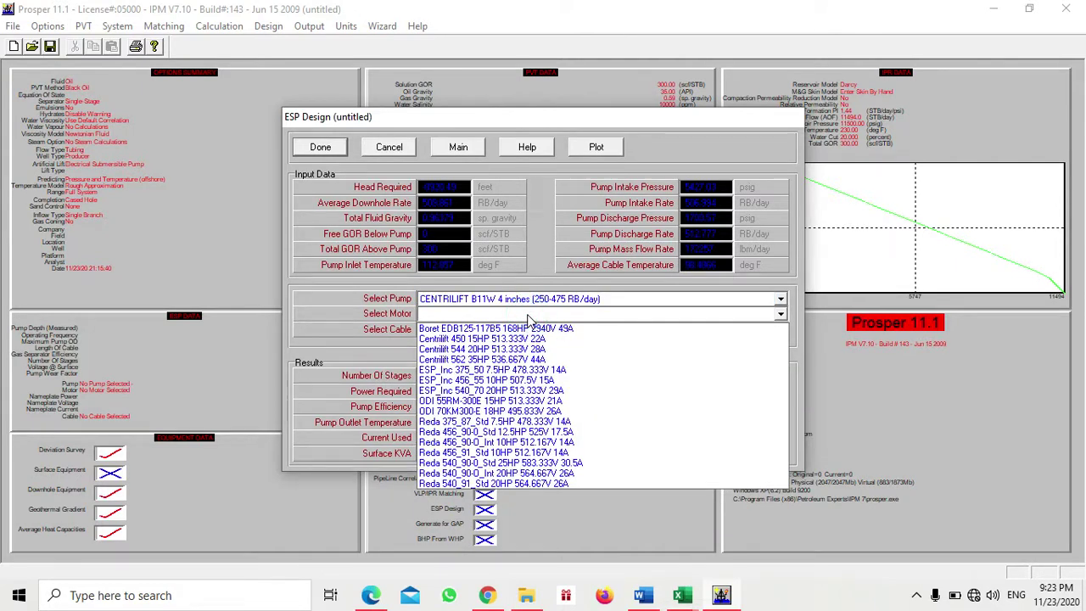
left_click(528, 339)
left_click(528, 331)
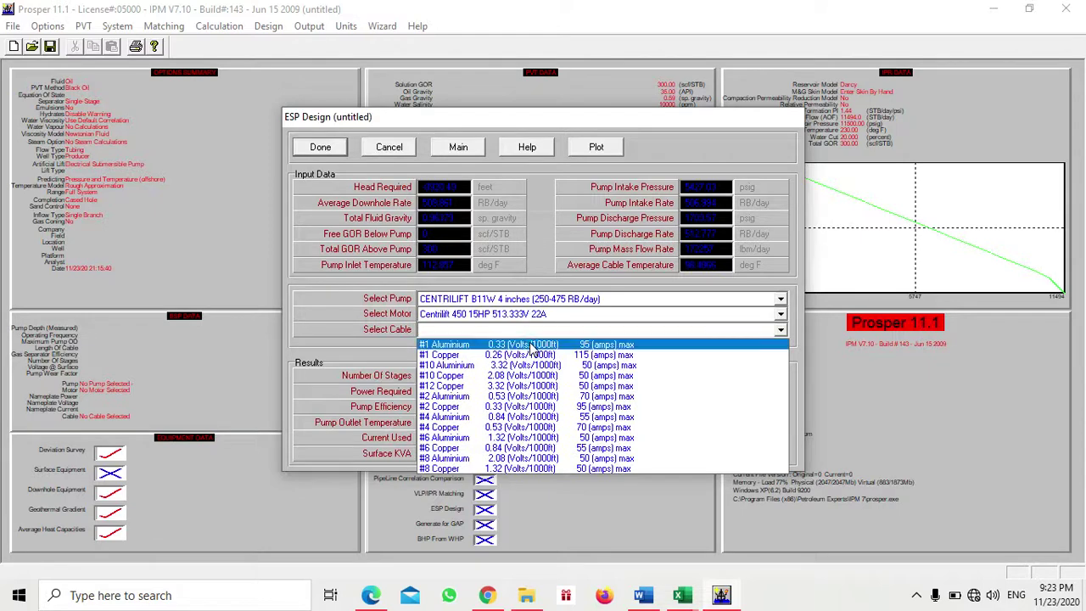
left_click(530, 344)
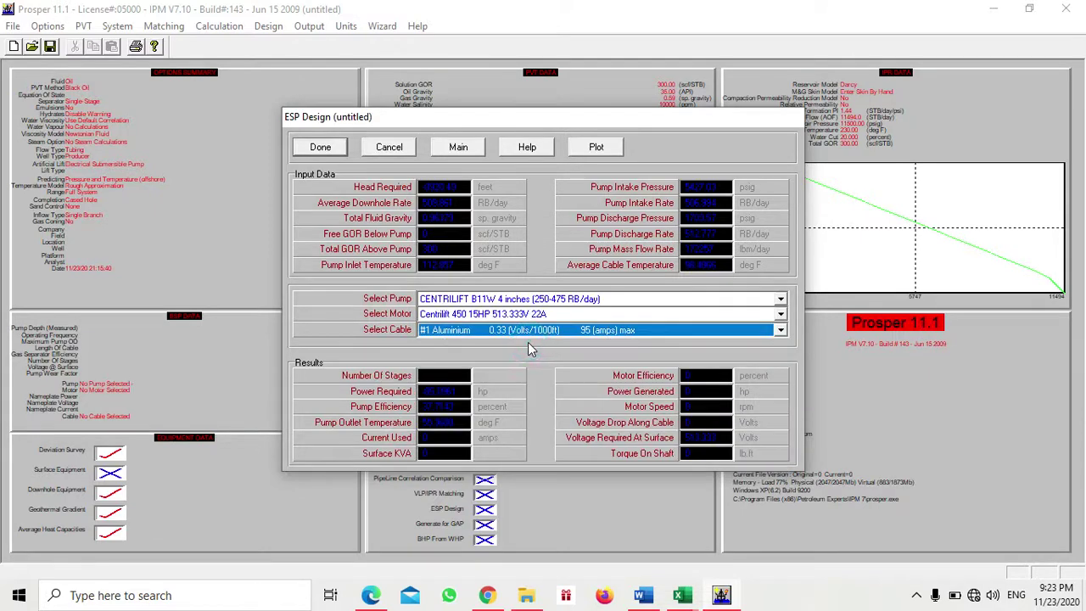
left_click(314, 147)
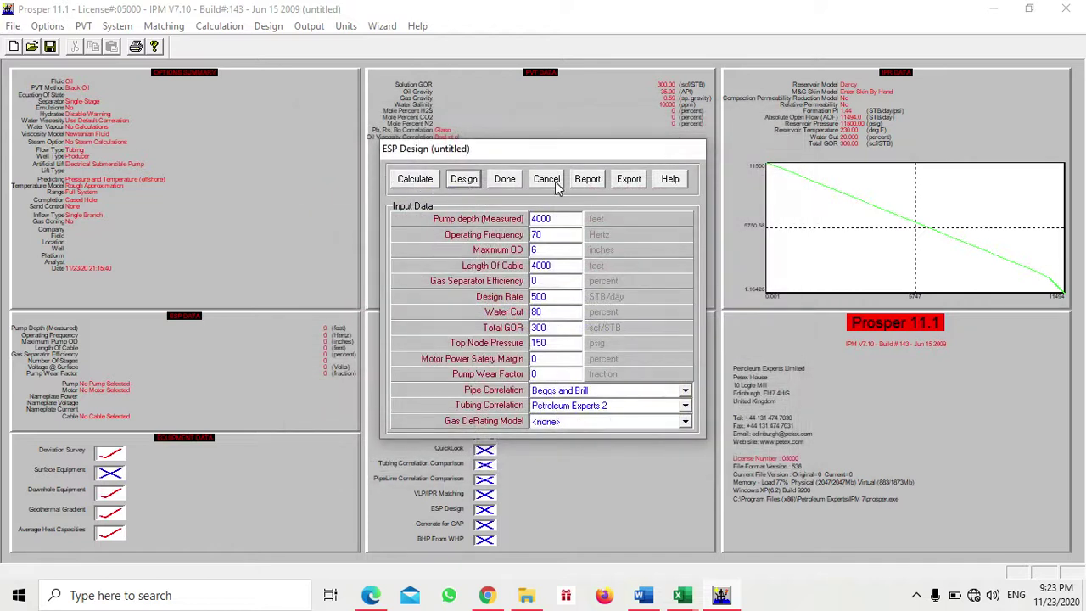
left_click(507, 179)
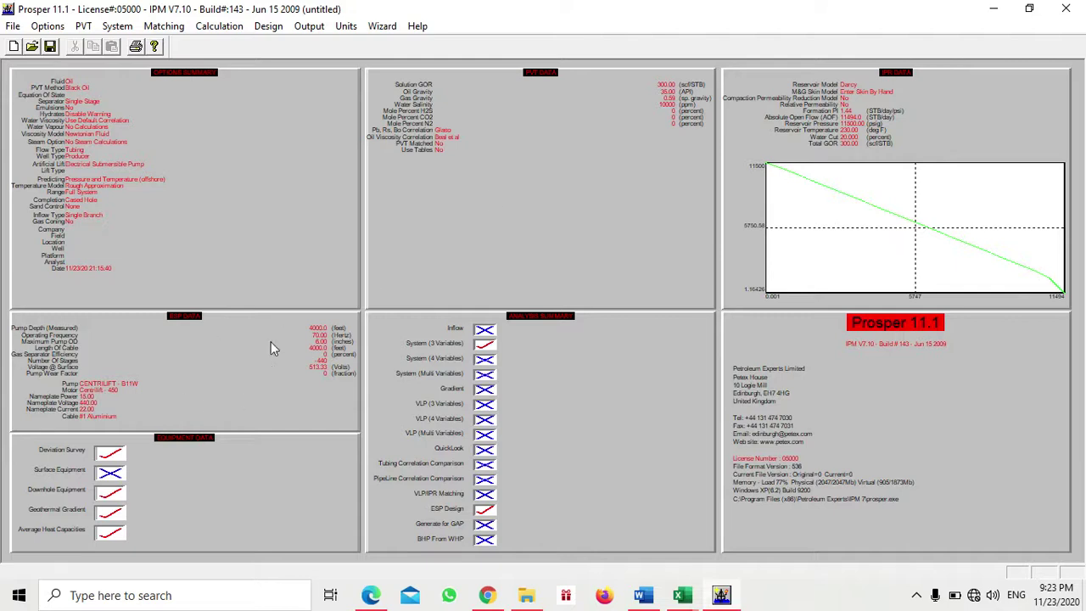
- Try to start the System 3 Variables calculation with the designed pump
left_click(223, 27)
left_click(236, 65)
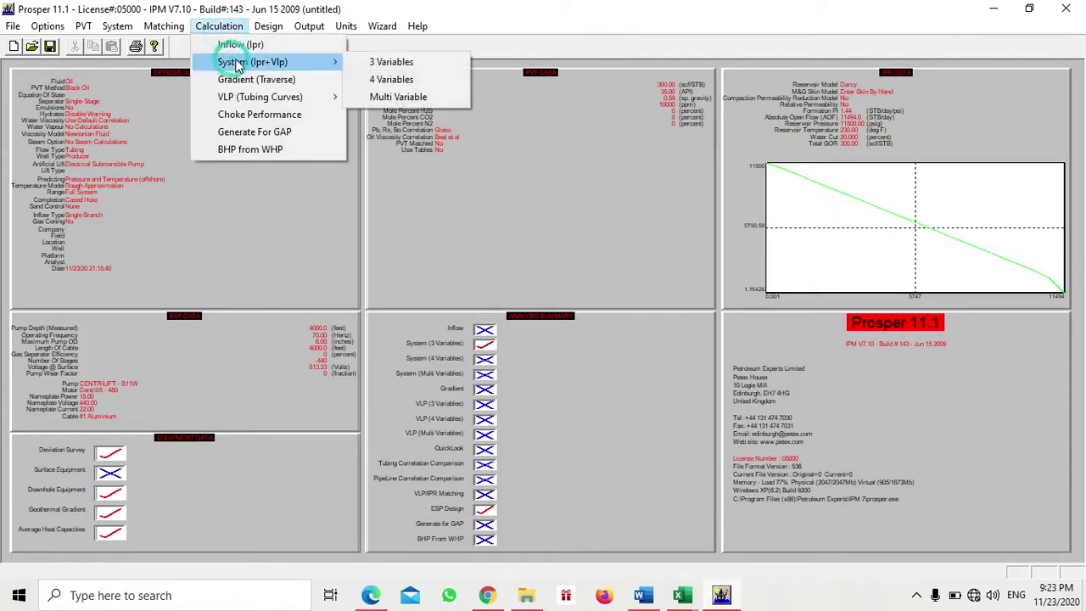
left_click(378, 62)
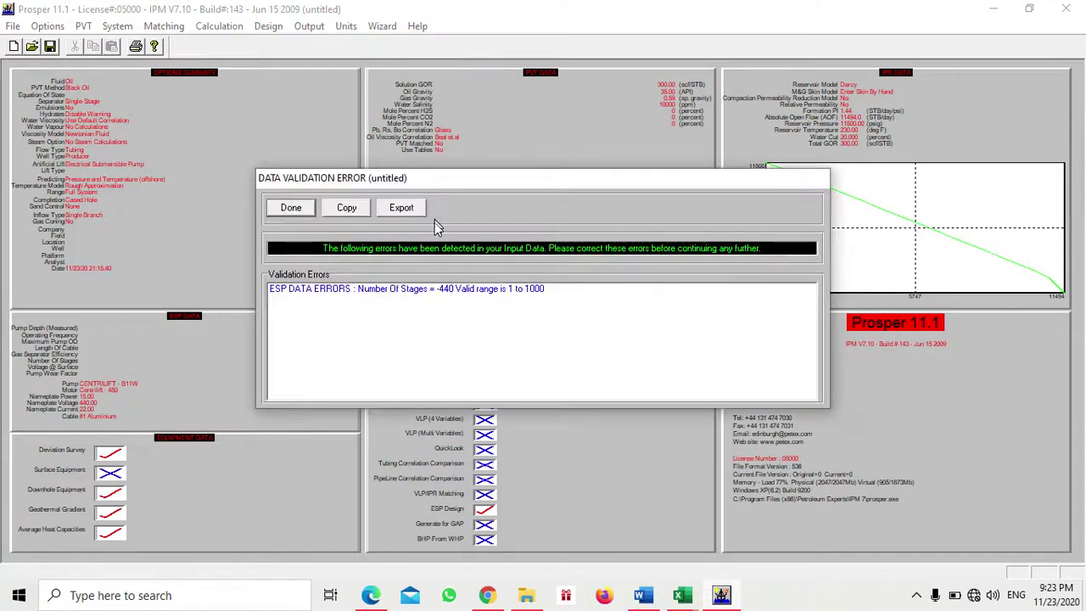
left_click(296, 207)
- Set the number of pump stages to 250 in the ESP input data and accept it
double_click(289, 397)
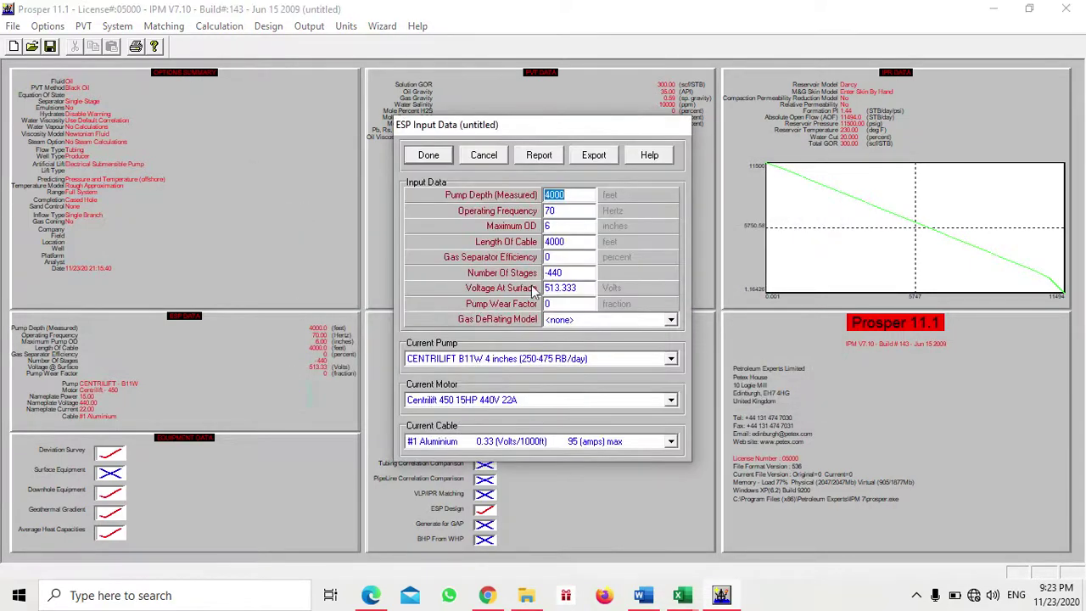
left_click(563, 273)
key("BackSpace")
key("BackSpace")
key("BackSpace")
key("BackSpace")
type("200")
key("BackSpace")
key("BackSpace")
type("50")
left_click(429, 156)
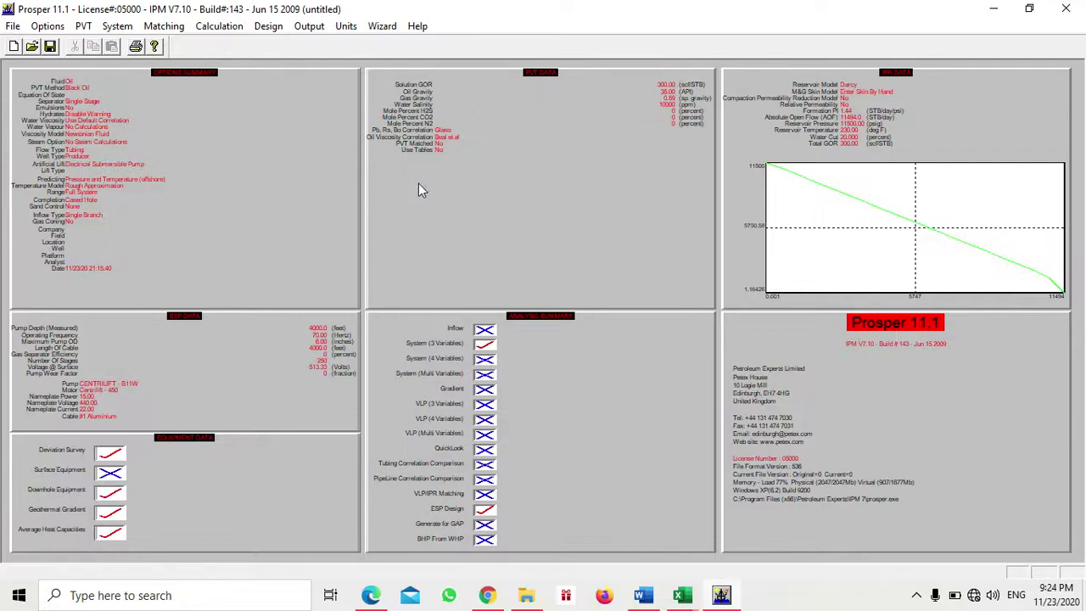
- Run the System 3 Variables calculation for the ESP well with the existing inputs, and display the system plot
left_click(226, 27)
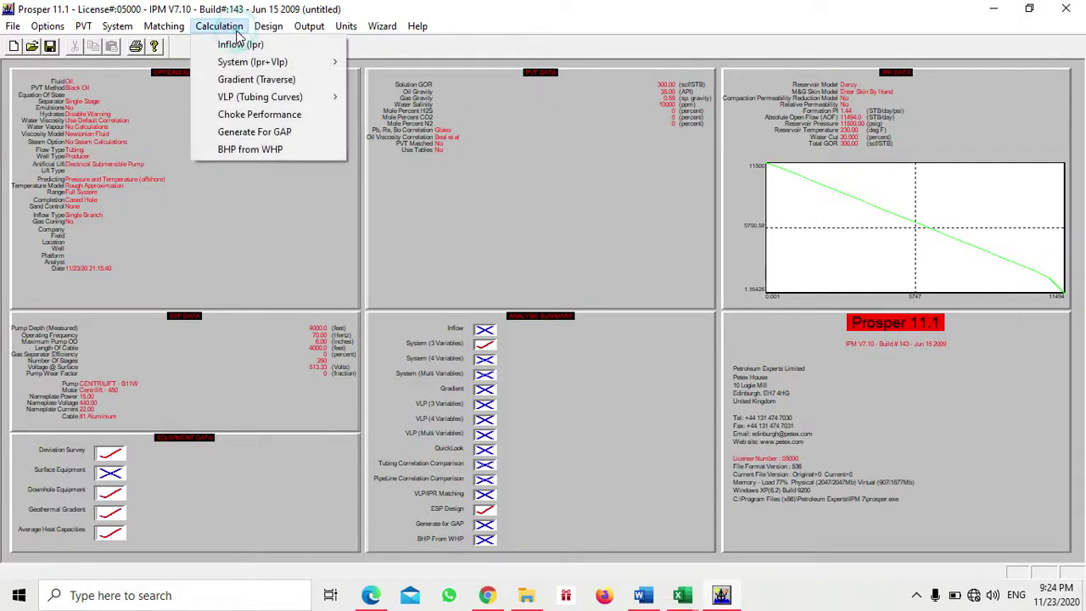
left_click(252, 63)
left_click(373, 63)
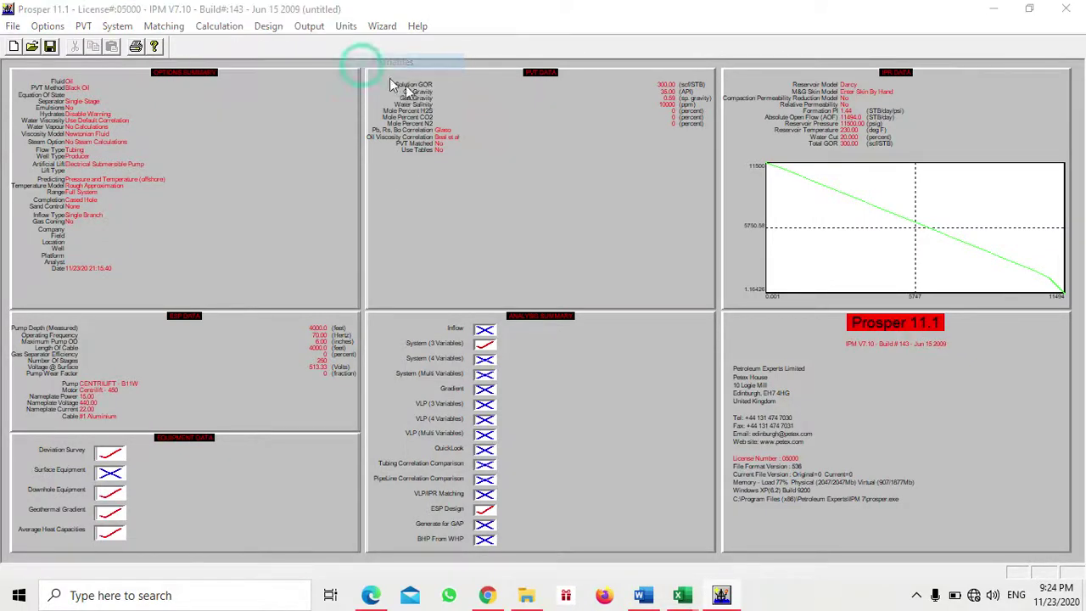
left_click(375, 128)
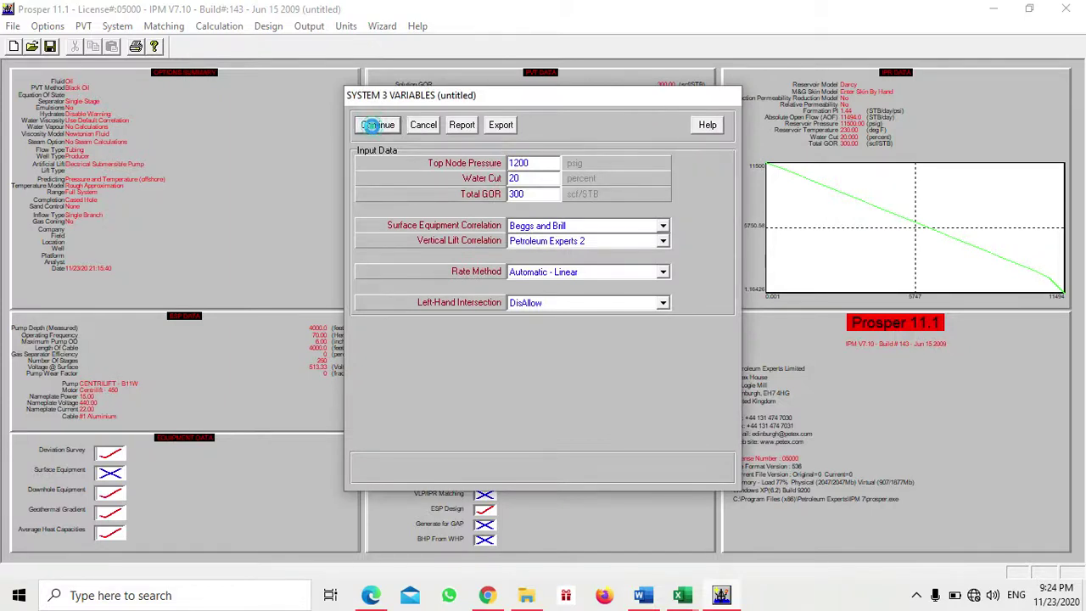
left_click(387, 79)
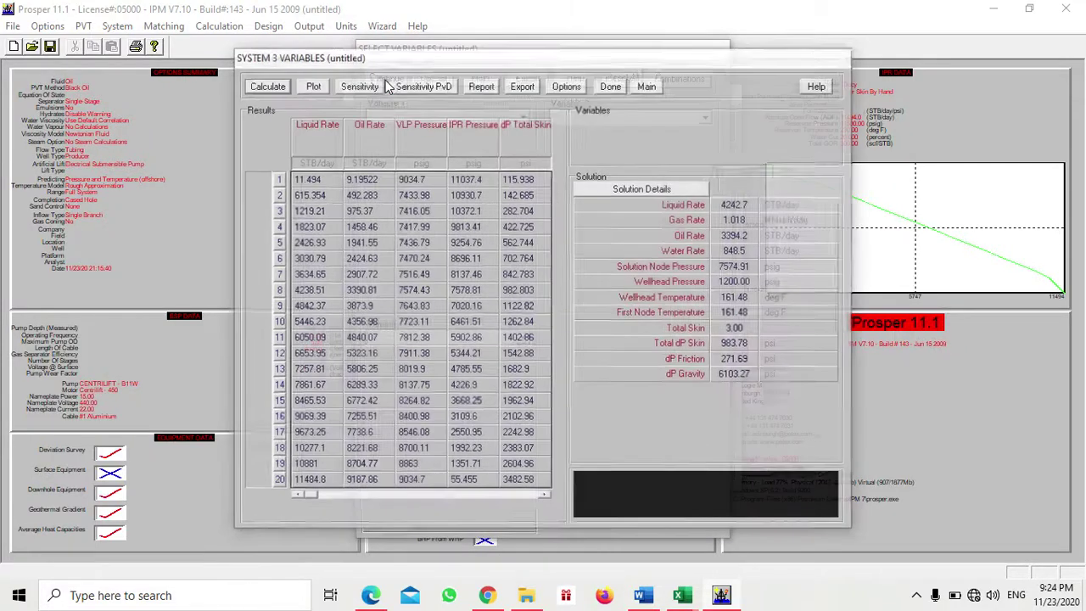
left_click(282, 88)
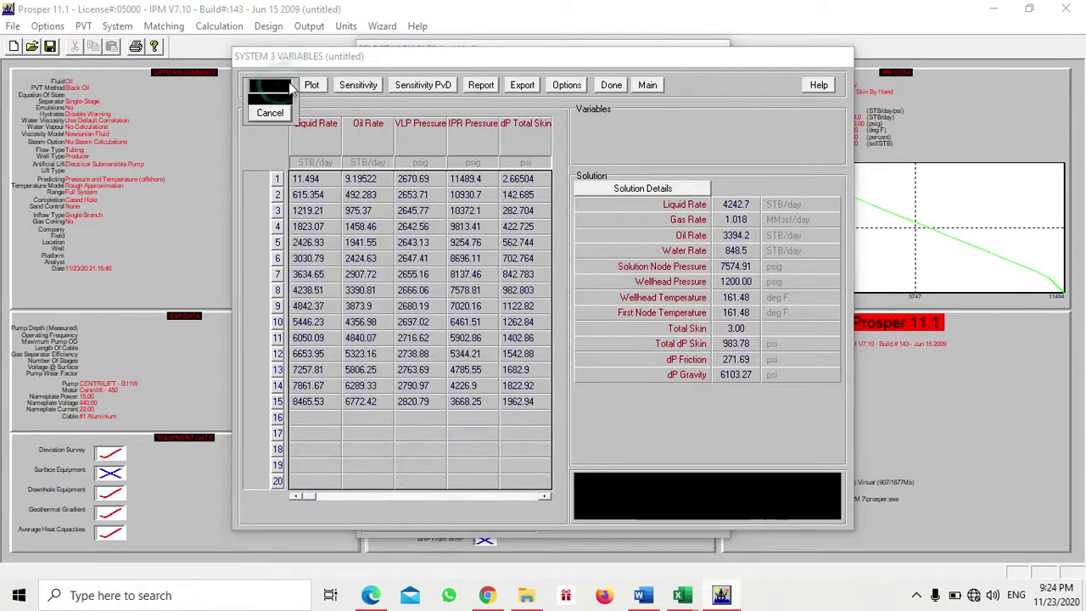
left_click(642, 329)
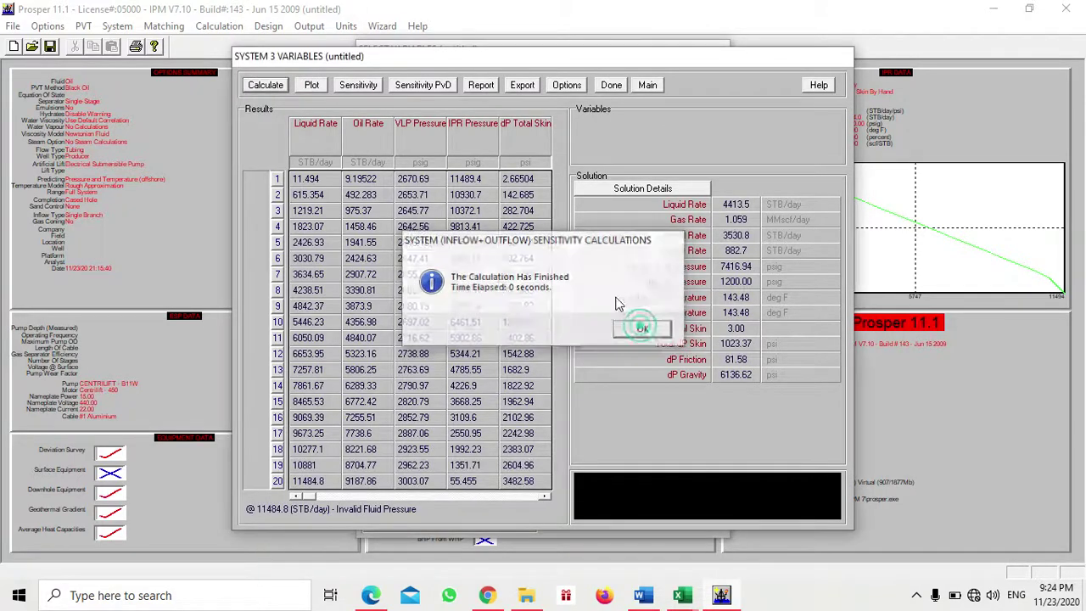
left_click(323, 91)
left_click(327, 90)
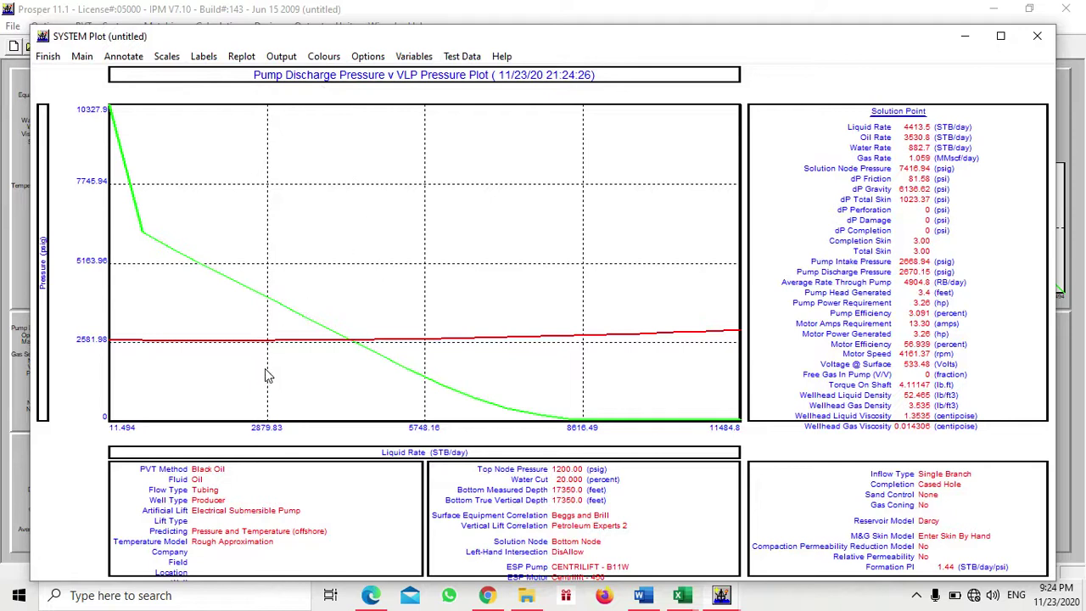